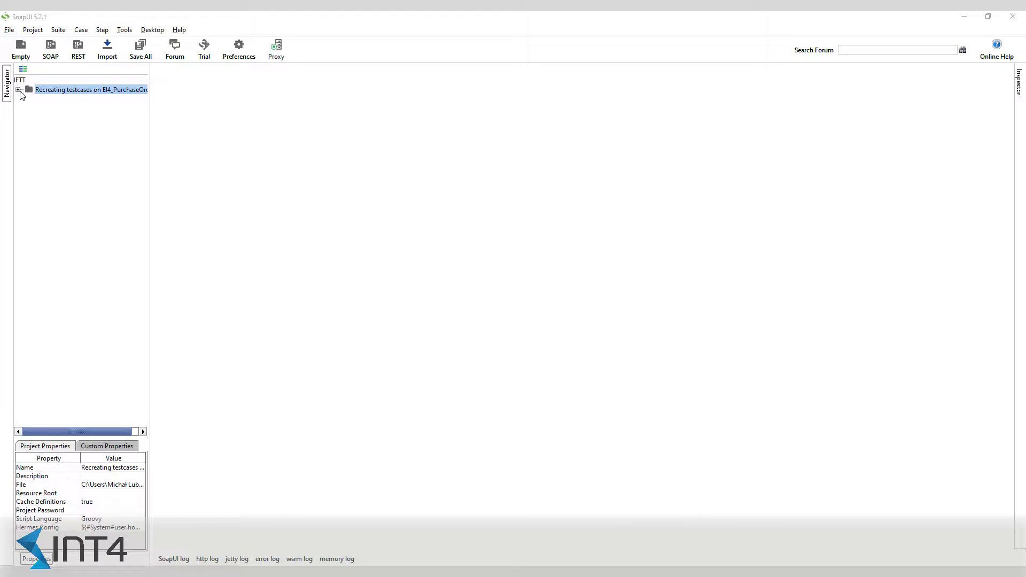
- Expand the SoapUI project tree and open the SO#1 - Four items order request
{"action": "left_click", "coordinate": [19, 90]}
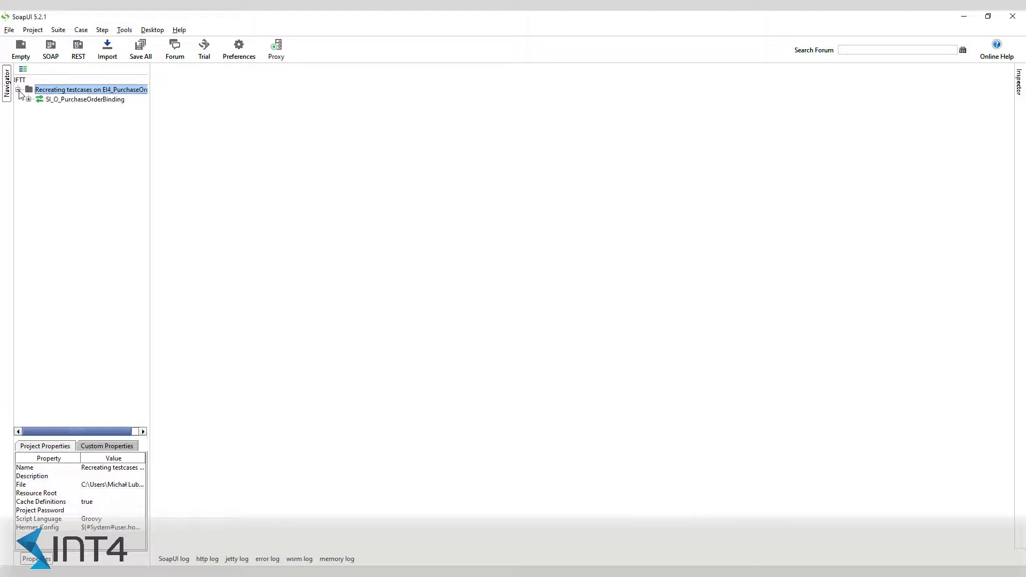
{"action": "left_click", "coordinate": [29, 99]}
{"action": "left_click", "coordinate": [40, 109]}
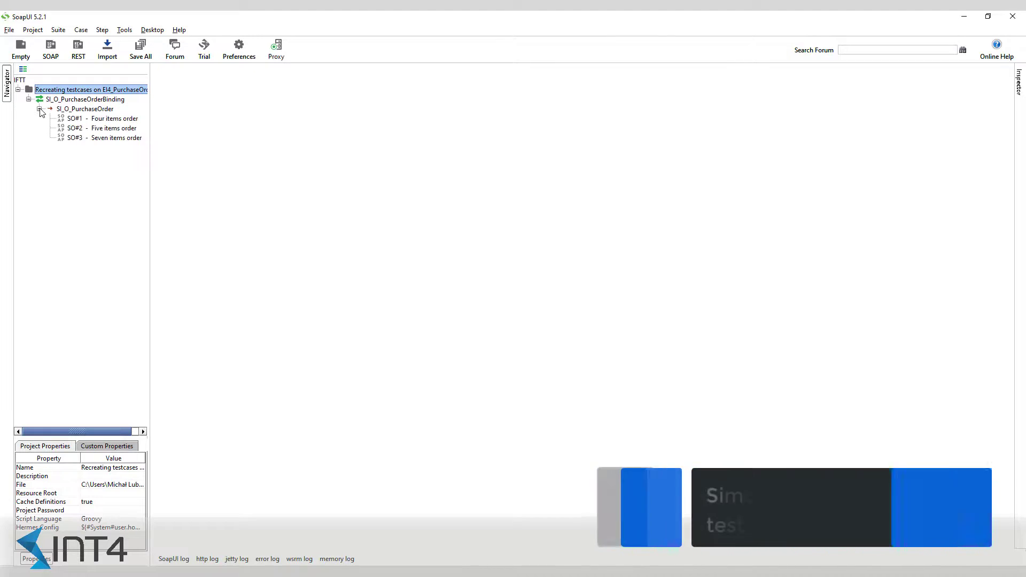
{"action": "left_click", "coordinate": [107, 119]}
{"action": "double_click", "coordinate": [107, 119]}
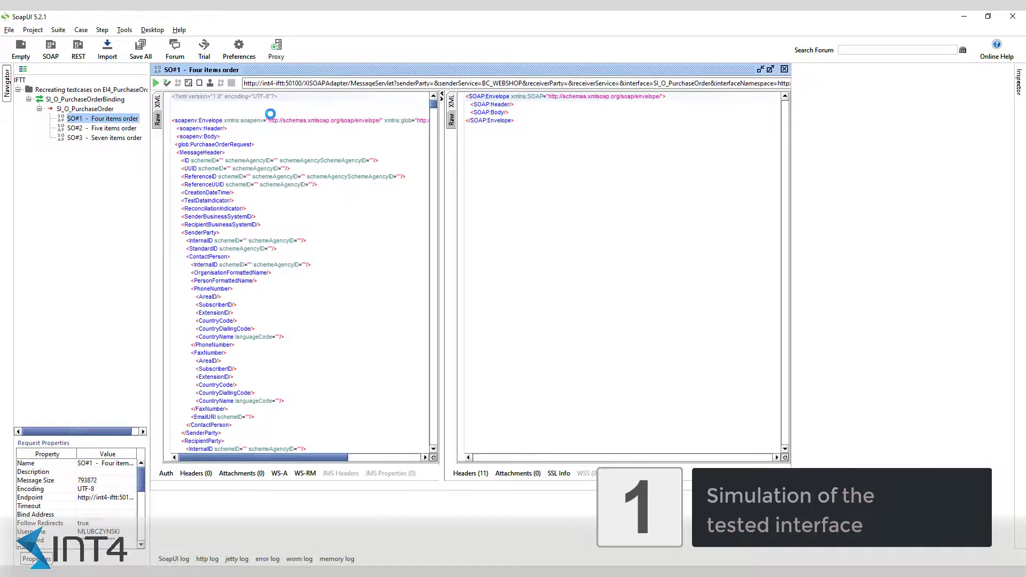
- Change the request's PurchaseOrder ID from M1020 to M1030
{"action": "scroll", "coordinate": [309, 129], "scroll_direction": "down", "scroll_amount": 9}
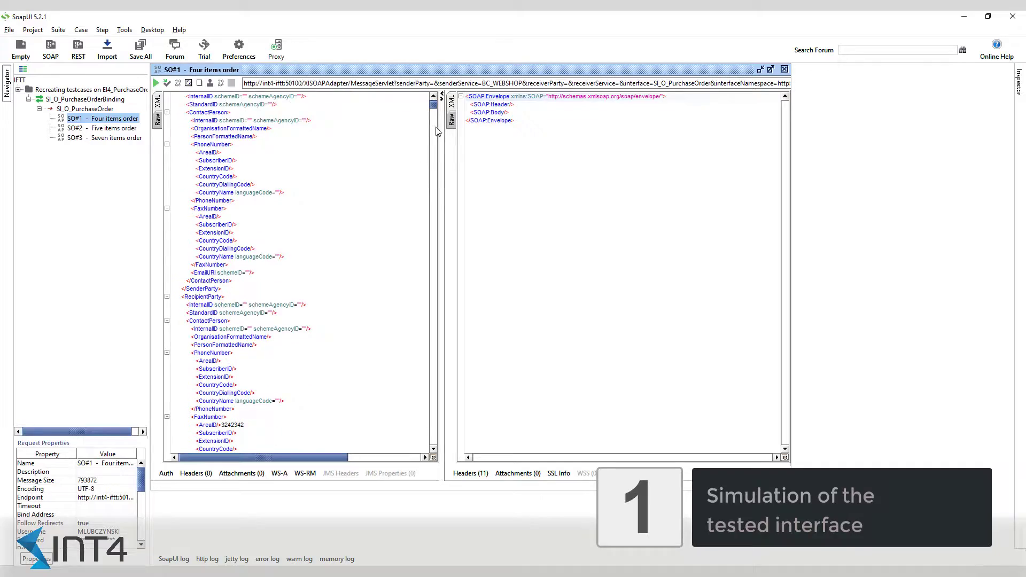
{"action": "scroll", "coordinate": [412, 156], "scroll_direction": "down", "scroll_amount": 7}
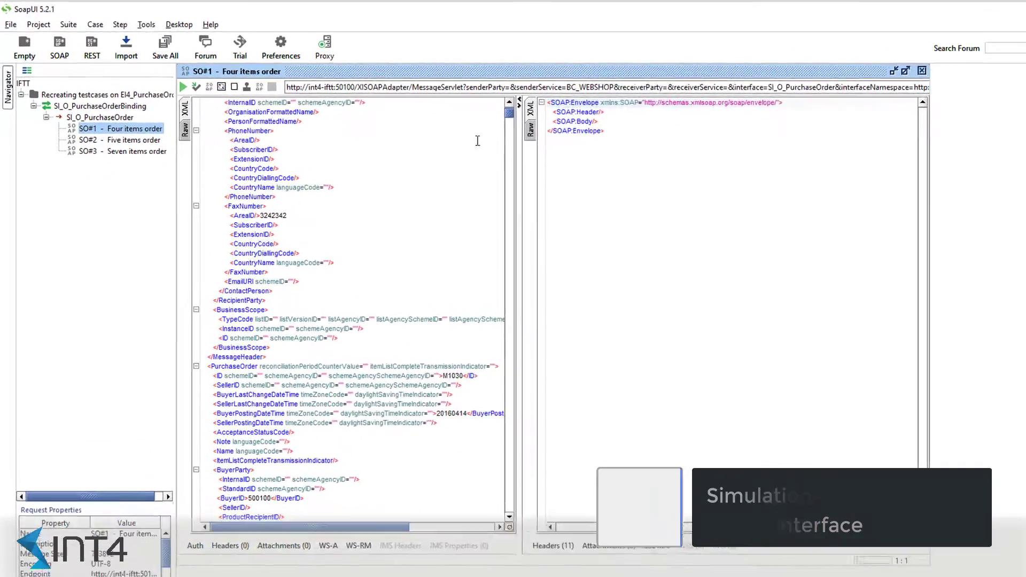
{"action": "mouse_move", "coordinate": [510, 113]}
{"action": "left_mouse_down"}
{"action": "mouse_move", "coordinate": [532, 136]}
{"action": "mouse_move", "coordinate": [525, 284]}
{"action": "mouse_move", "coordinate": [507, 106]}
{"action": "left_mouse_up"}
{"action": "scroll", "coordinate": [342, 193], "scroll_direction": "down", "scroll_amount": 18}
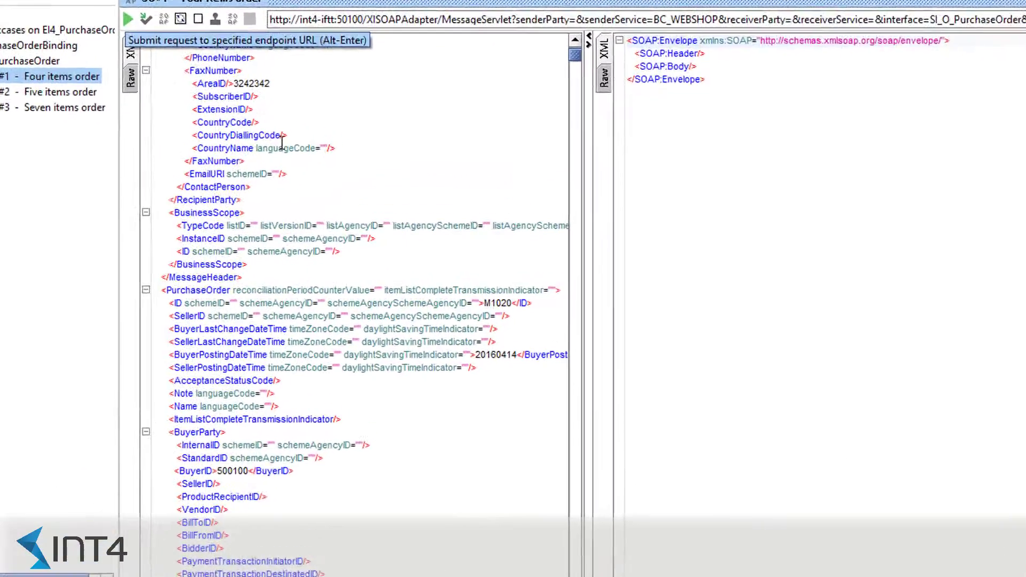
{"action": "left_click", "coordinate": [582, 306]}
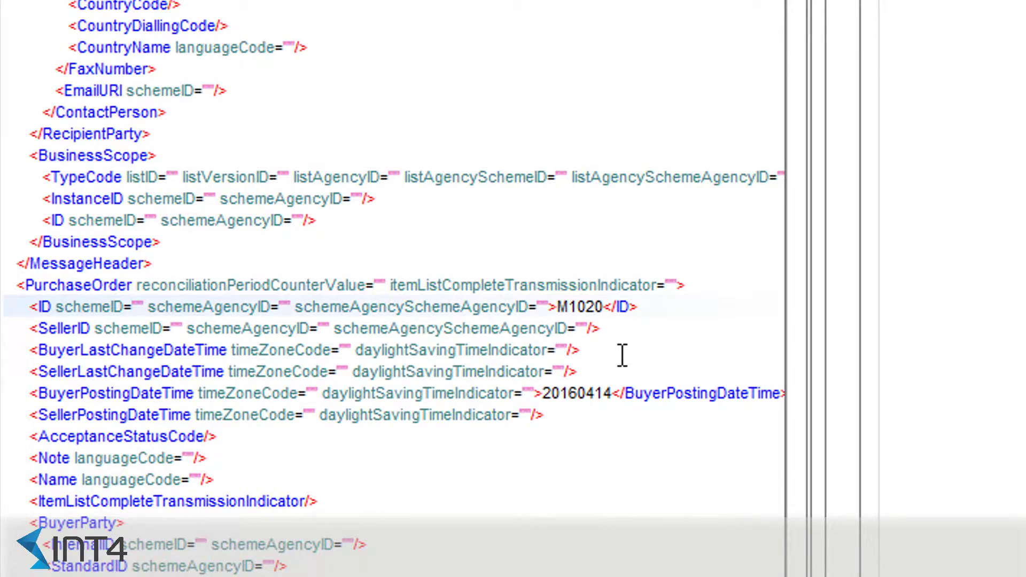
{"action": "key", "text": "BackSpace"}
{"action": "type", "text": "3"}
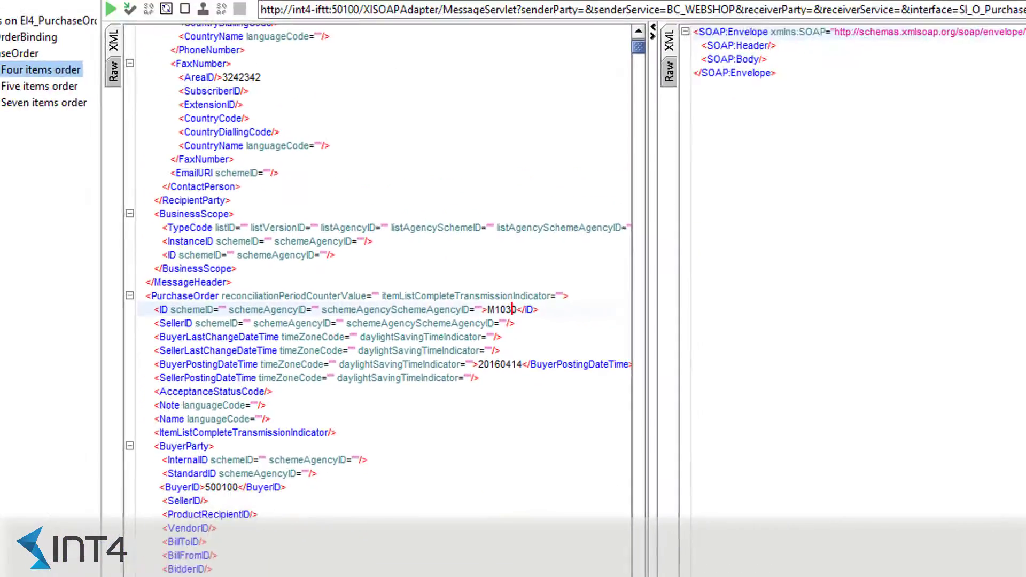
- Send the edited request, refresh until Success shows 2, and list both delivered BC_WEBSHOP messages
{"action": "left_click", "coordinate": [111, 9]}
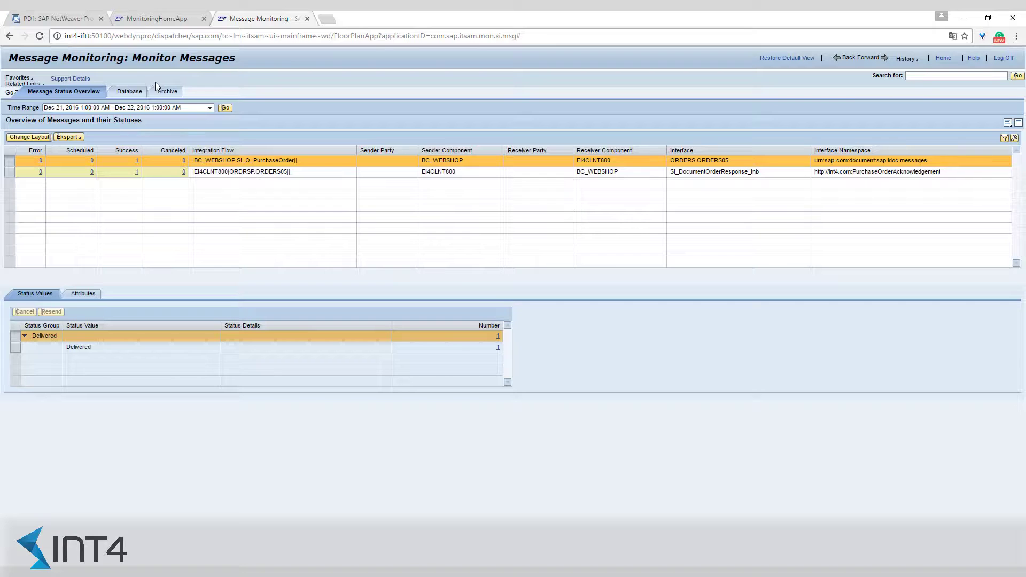
{"action": "left_click", "coordinate": [228, 110]}
{"action": "left_click", "coordinate": [227, 109]}
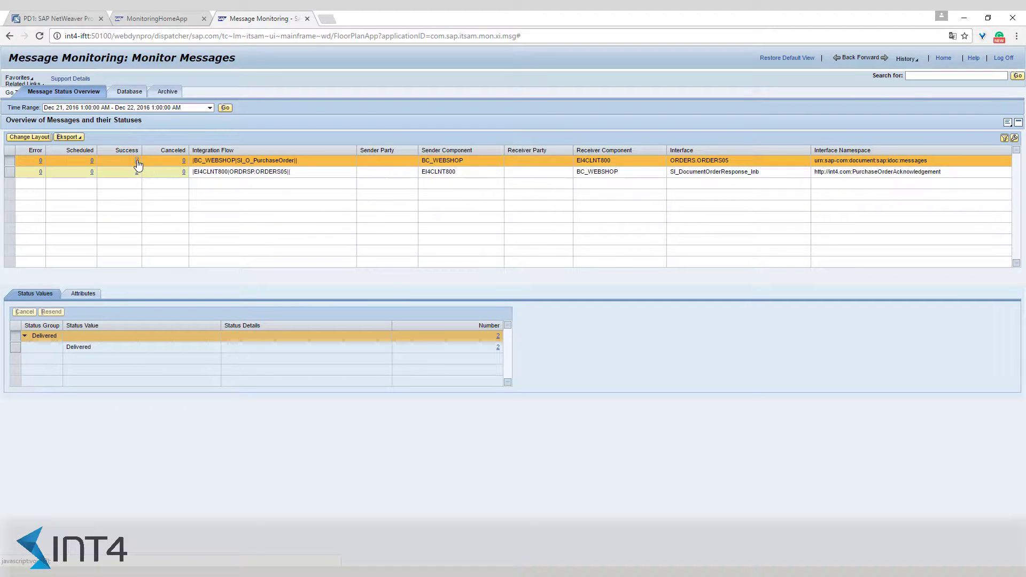
{"action": "left_click", "coordinate": [137, 162]}
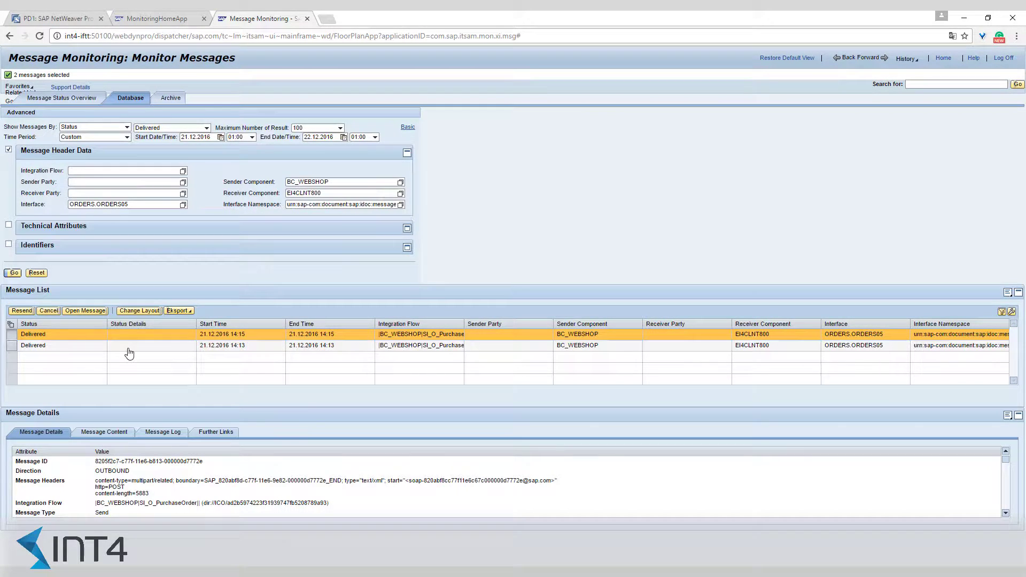
- Run WE02 and list only the inbound ORDERS IDocs
{"action": "type", "text": "we02"}
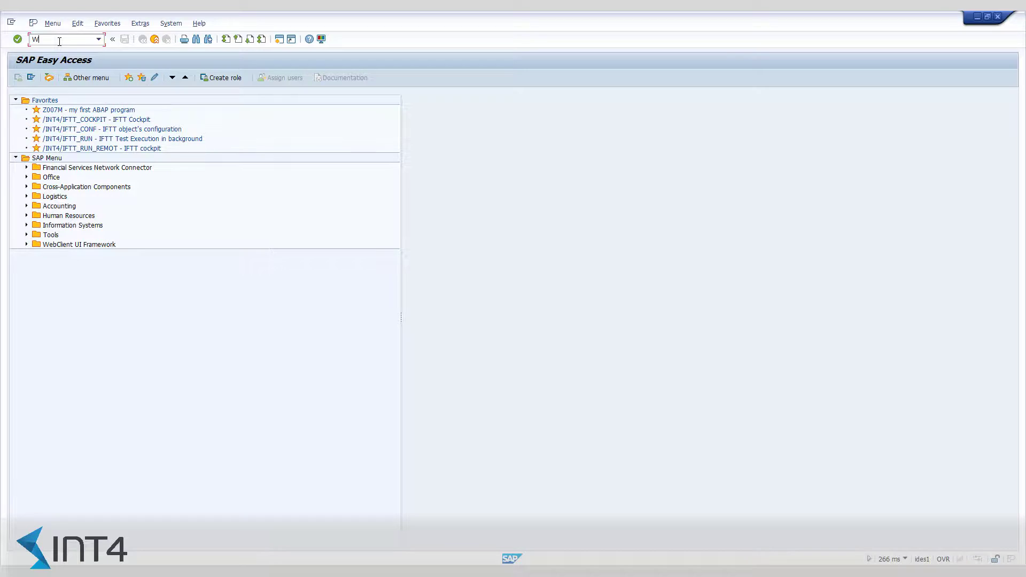
{"action": "key", "text": "Return"}
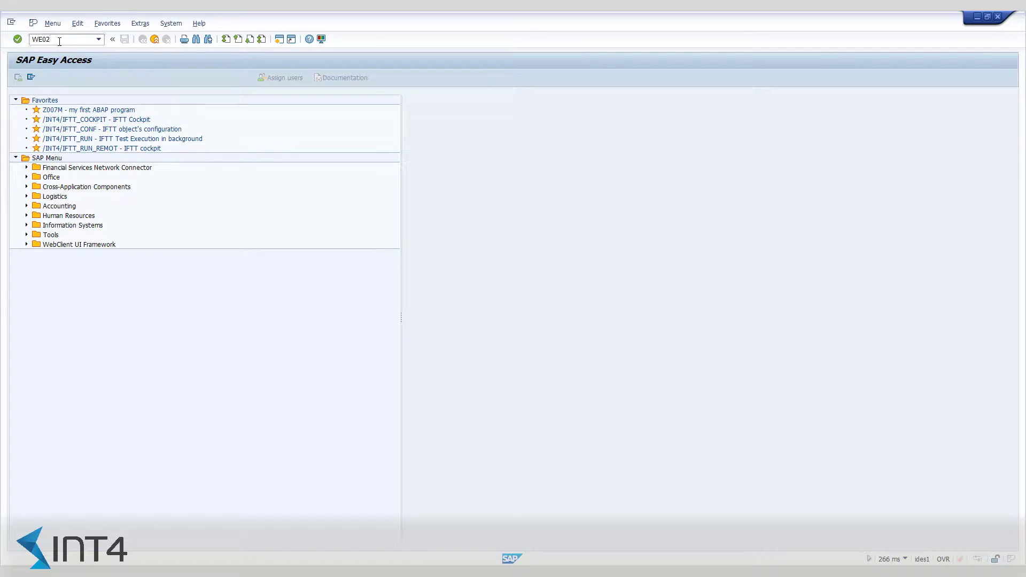
{"action": "left_click", "coordinate": [18, 77]}
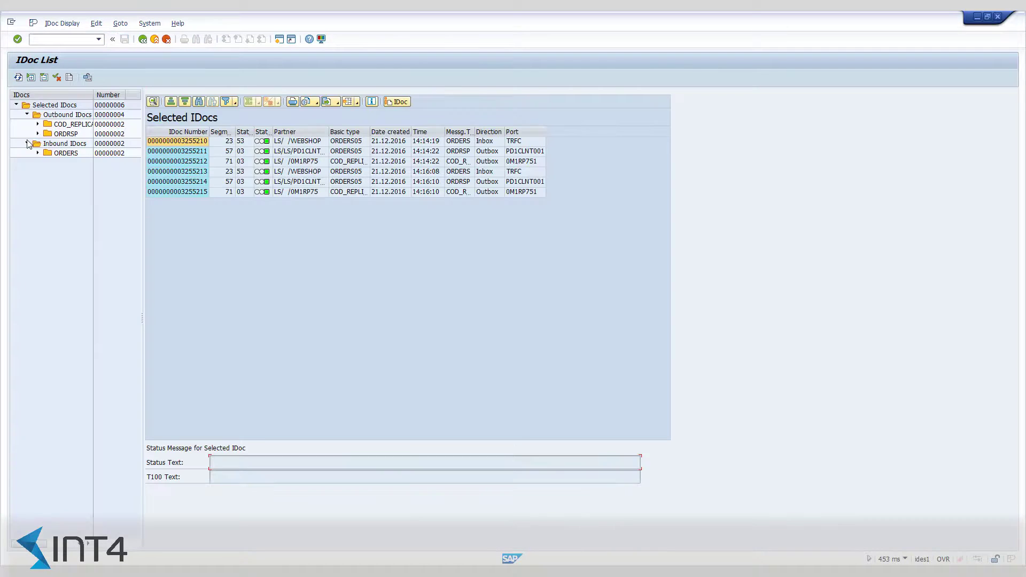
{"action": "left_click", "coordinate": [66, 153]}
{"action": "double_click", "coordinate": [195, 152]}
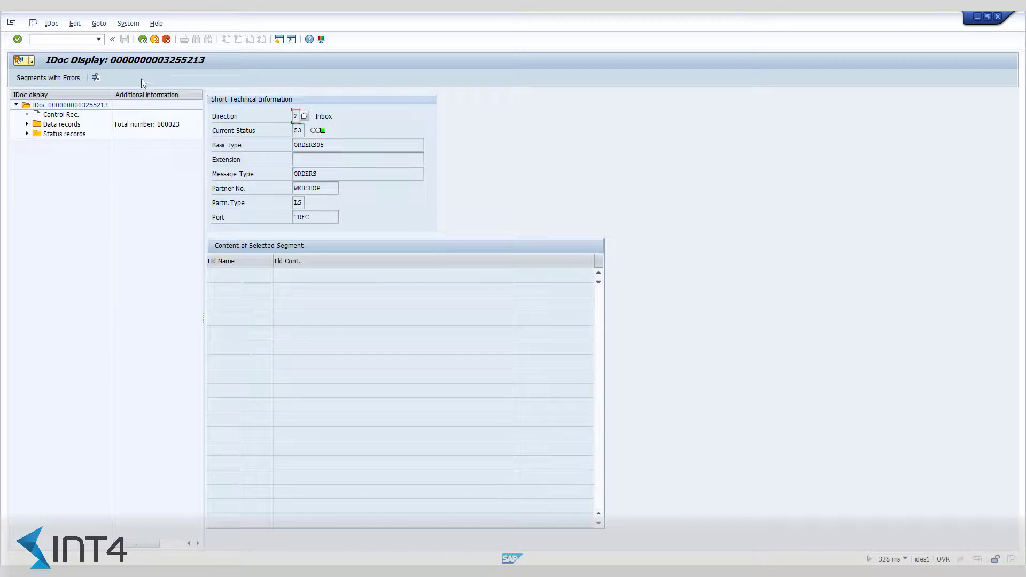
{"action": "left_click", "coordinate": [143, 39]}
{"action": "left_click_drag", "start_coordinate": [358, 478], "coordinate": [210, 477]}
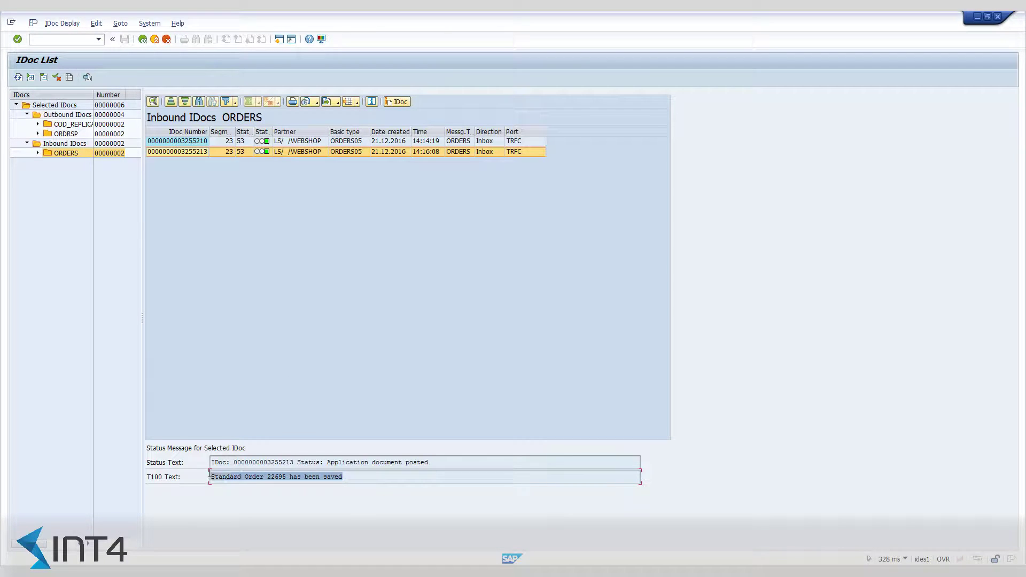
{"action": "left_click", "coordinate": [63, 39]}
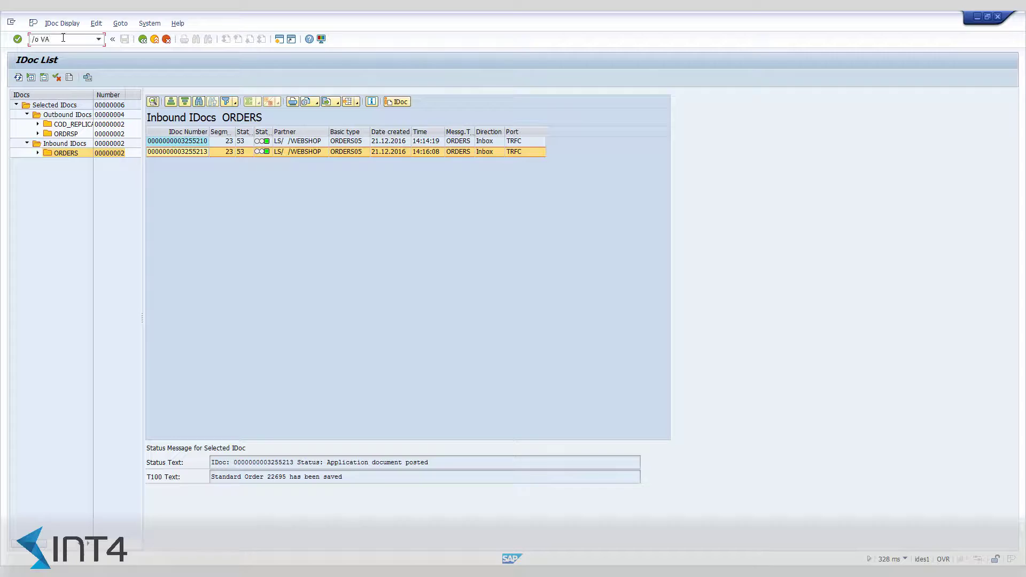
- Display order 22695 in VA03, verify PO number M1030 with four items, and return to Easy Access
{"action": "type", "text": "/o VA03"}
{"action": "key", "text": "Return"}
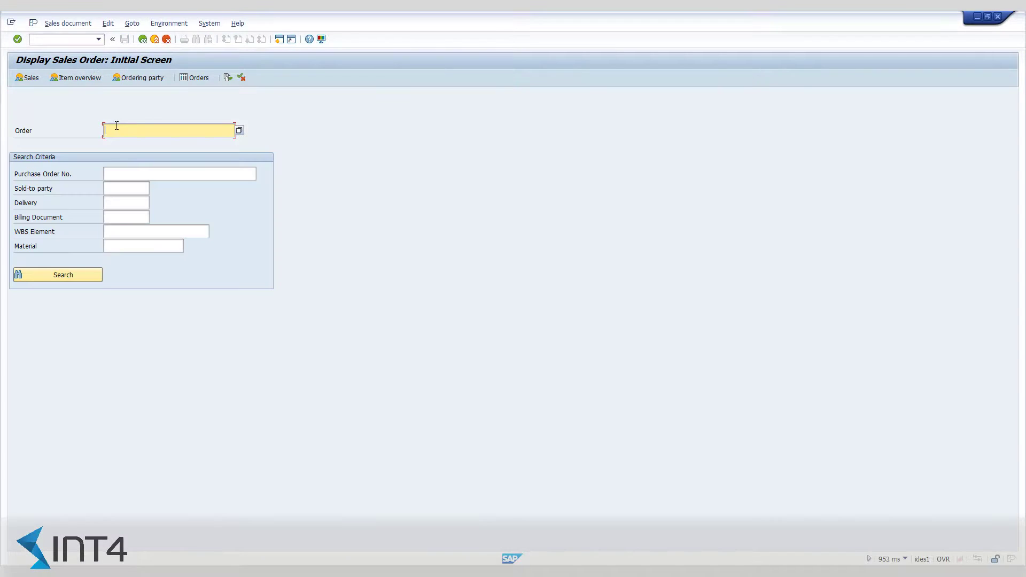
{"action": "key", "text": "alt+Tab"}
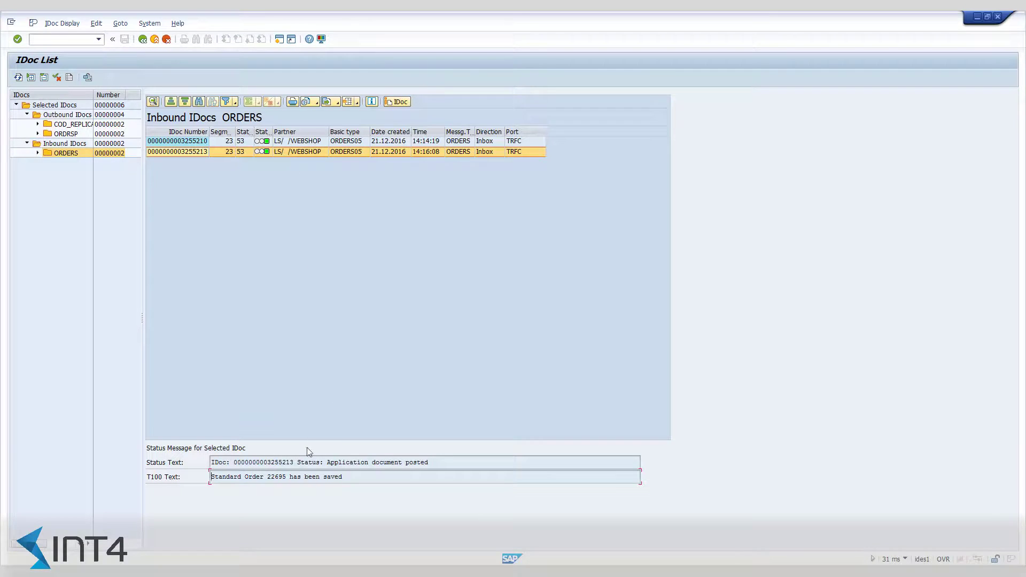
{"action": "left_click_drag", "start_coordinate": [287, 477], "coordinate": [267, 477]}
{"action": "key", "text": "ctrl+c"}
{"action": "key", "text": "alt+Tab"}
{"action": "key", "text": "ctrl+v"}
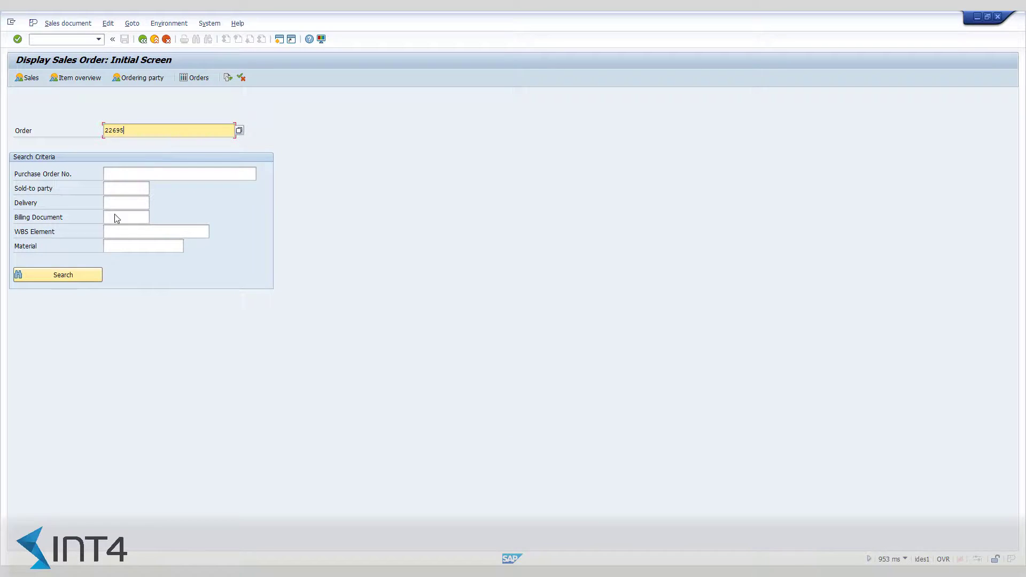
{"action": "left_click", "coordinate": [70, 281]}
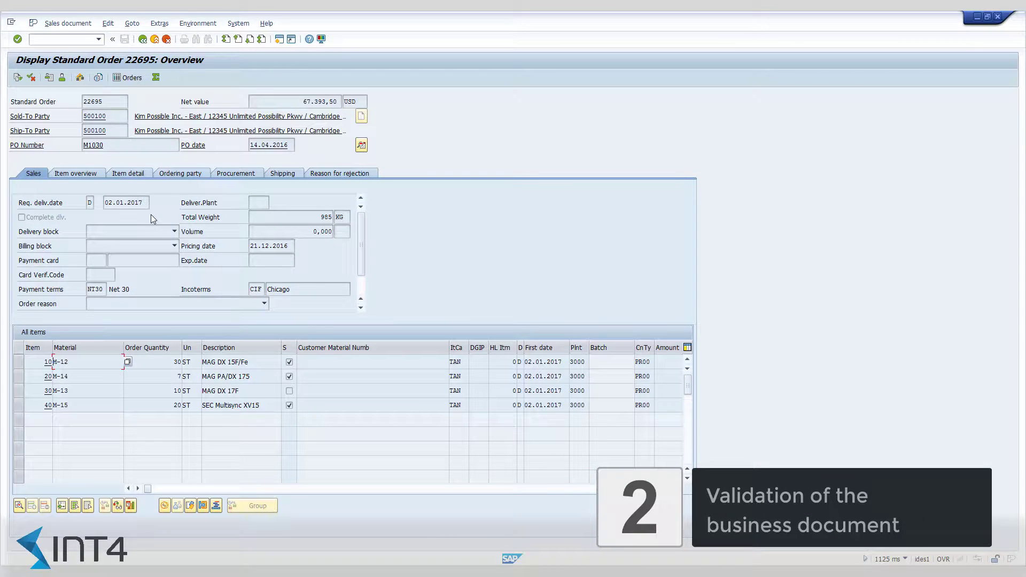
{"action": "left_click_drag", "start_coordinate": [104, 145], "coordinate": [80, 151]}
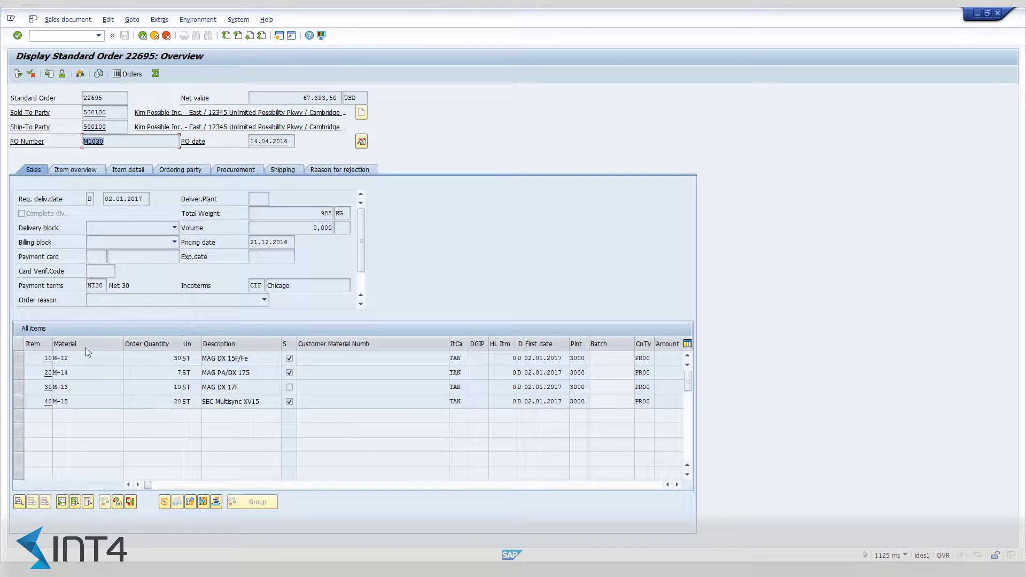
{"action": "left_click", "coordinate": [90, 402]}
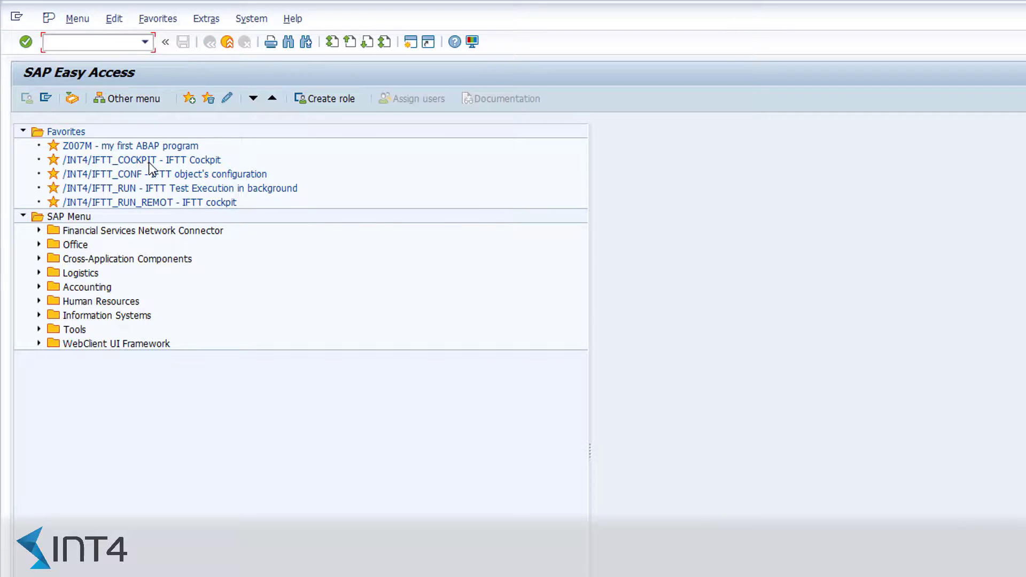
{"action": "left_click", "coordinate": [152, 163]}
{"action": "double_click", "coordinate": [149, 159]}
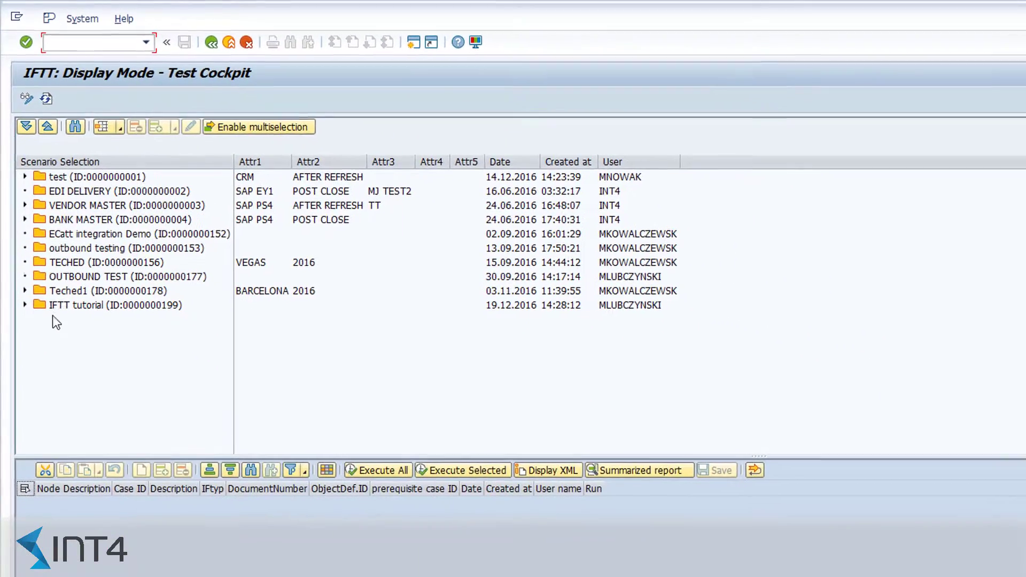
{"action": "left_click", "coordinate": [25, 303]}
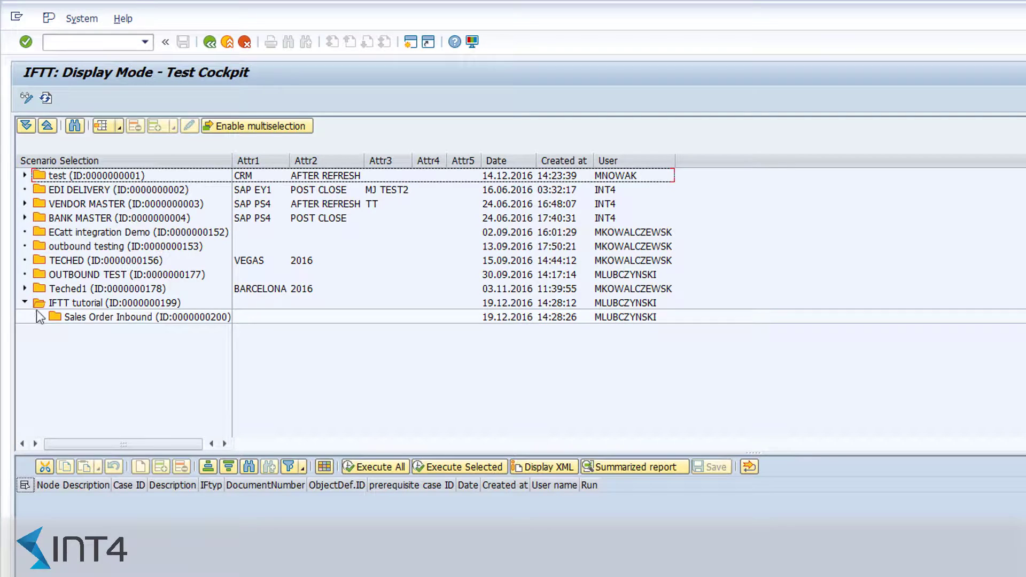
{"action": "left_click", "coordinate": [98, 320]}
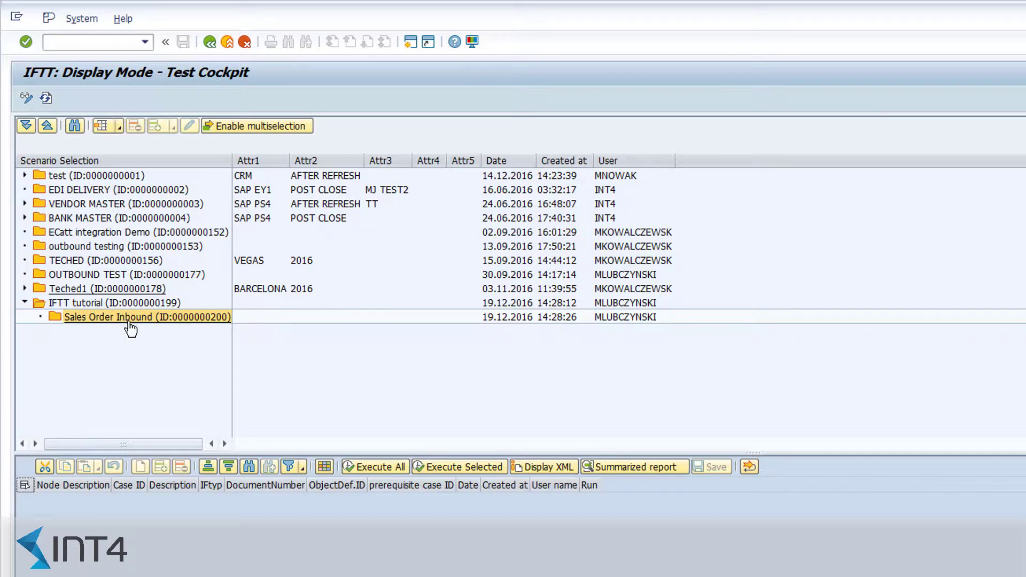
- In change mode, add a new test case row with description 'Sales order inbound #1'
{"action": "left_click", "coordinate": [29, 98]}
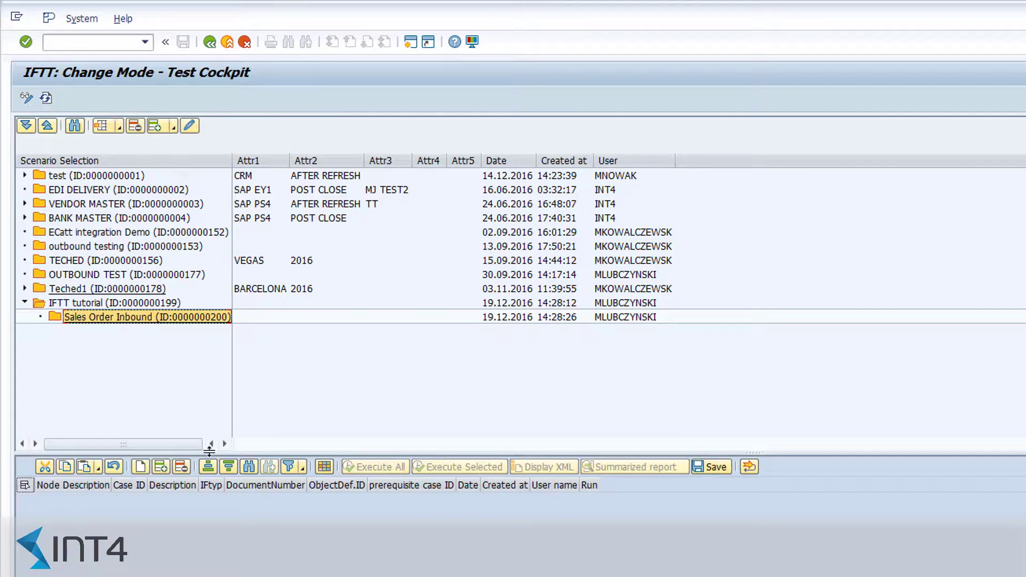
{"action": "left_click", "coordinate": [164, 467]}
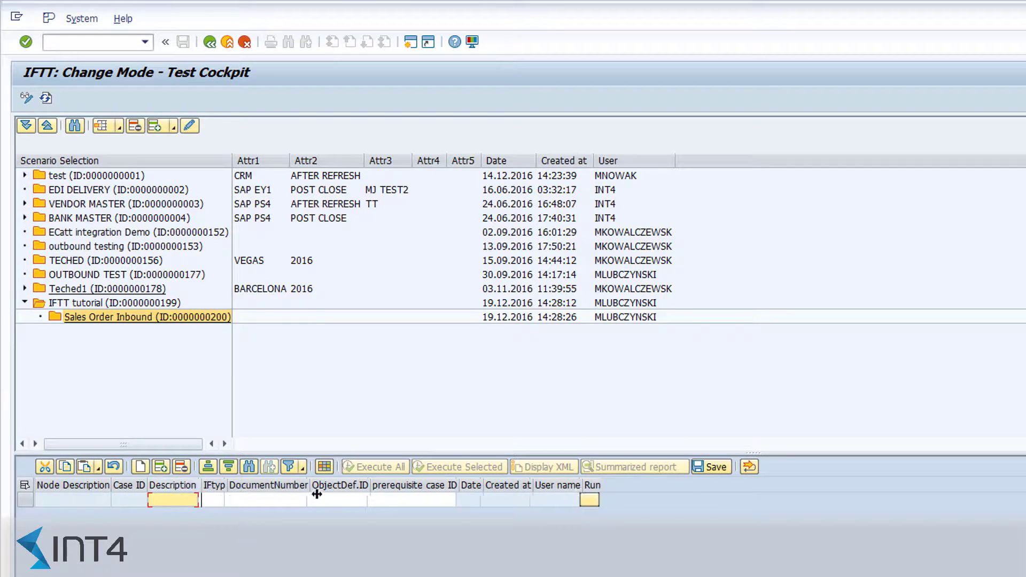
{"action": "type", "text": "Sales or"}
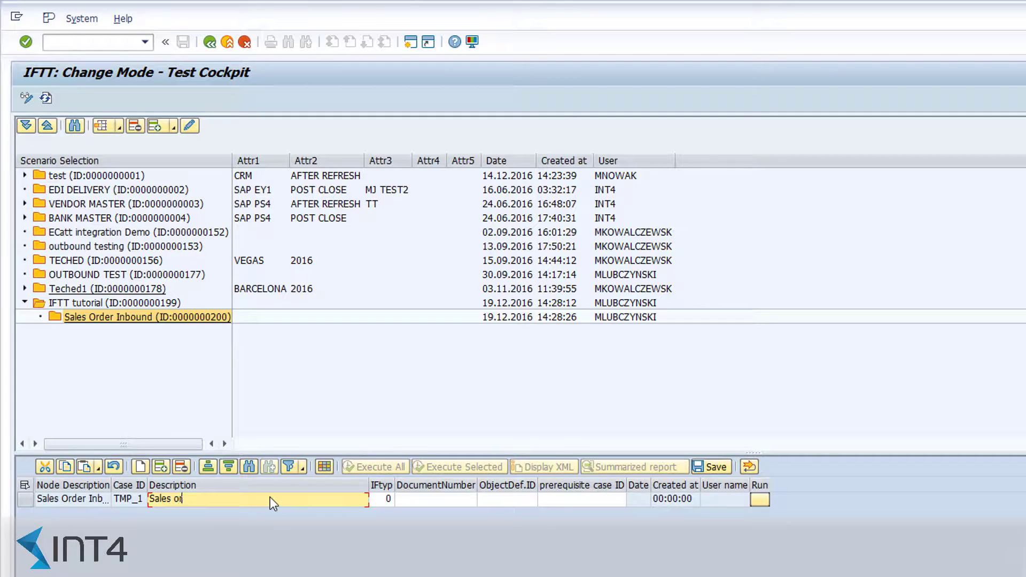
{"action": "type", "text": "der inbound #1"}
{"action": "key", "text": "Tab"}
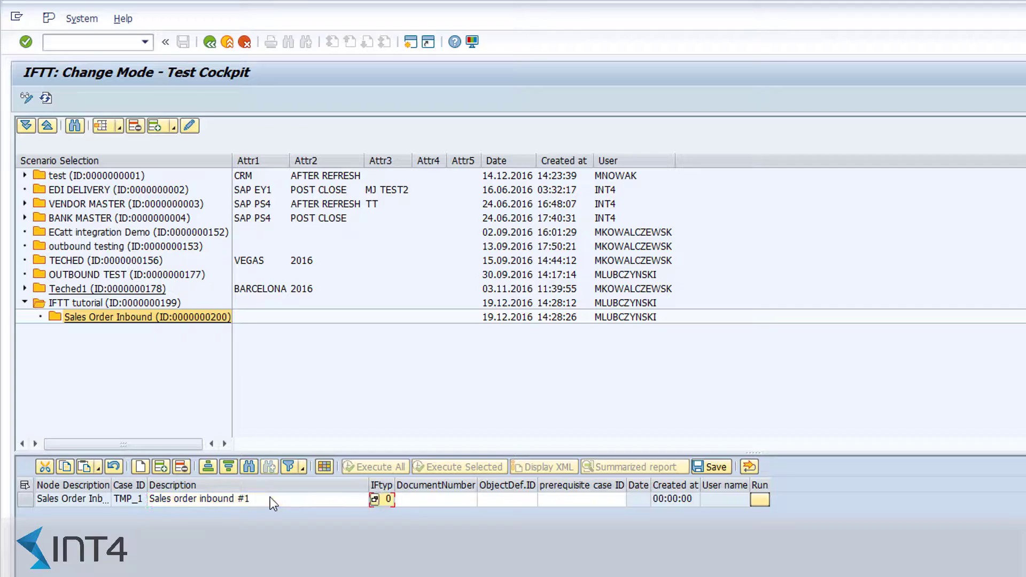
- Choose interface type 2, IDoc msg number (PI), from the IFtyp value help
{"action": "left_click", "coordinate": [373, 498]}
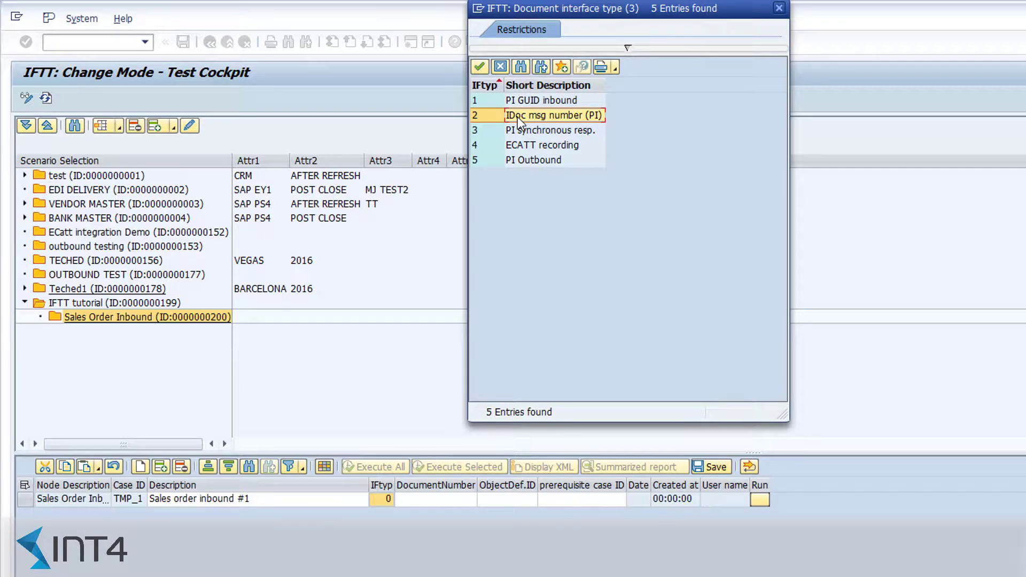
{"action": "left_click", "coordinate": [520, 103]}
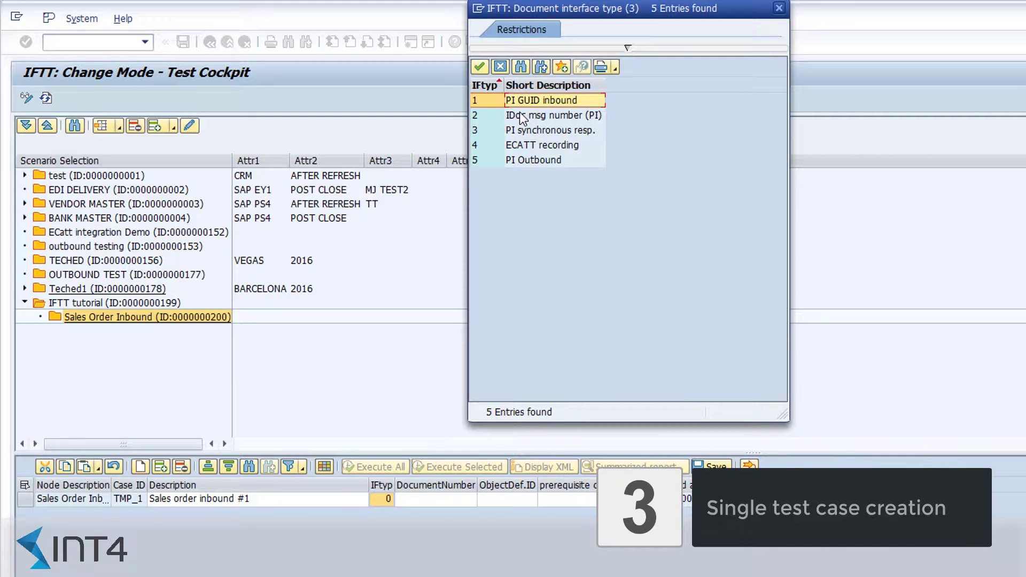
{"action": "double_click", "coordinate": [520, 116]}
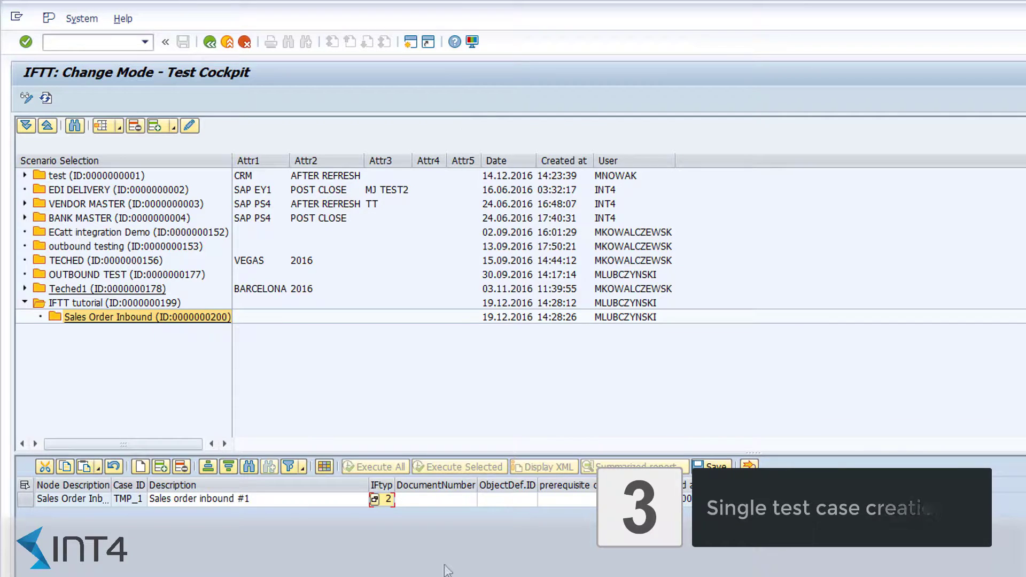
{"action": "left_click", "coordinate": [435, 499]}
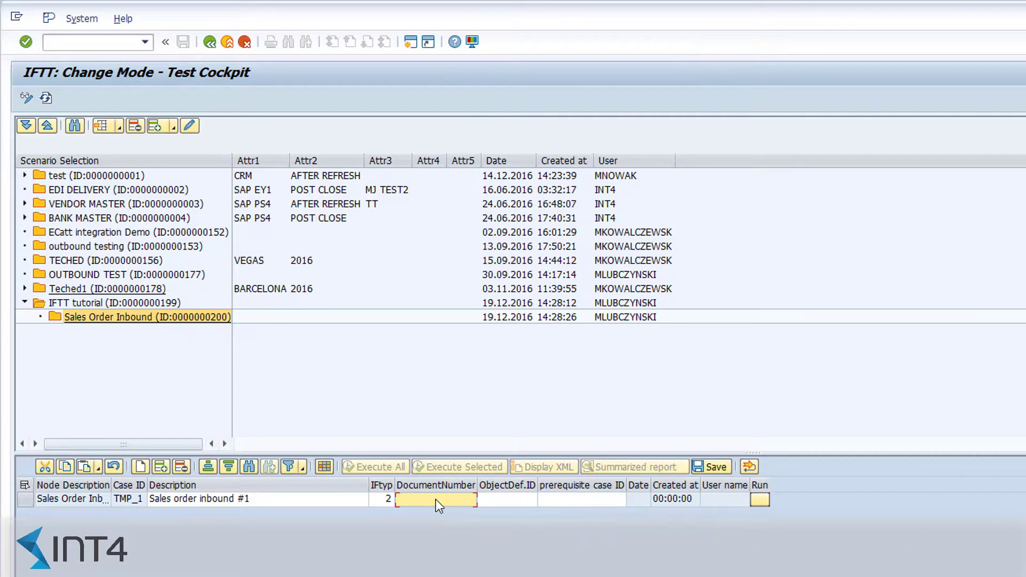
{"action": "key", "text": "F4"}
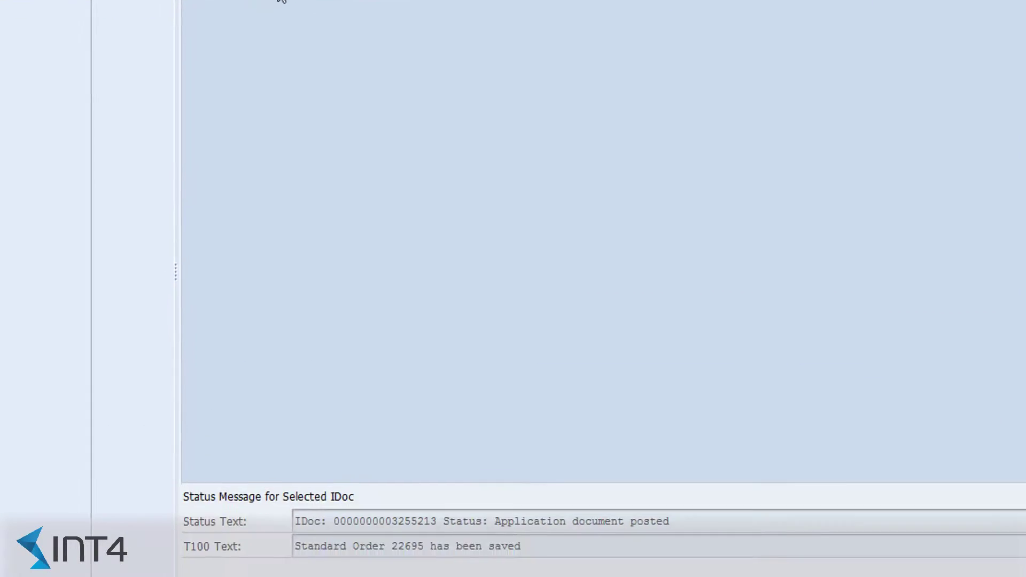
{"action": "left_click_drag", "start_coordinate": [440, 520], "coordinate": [336, 520]}
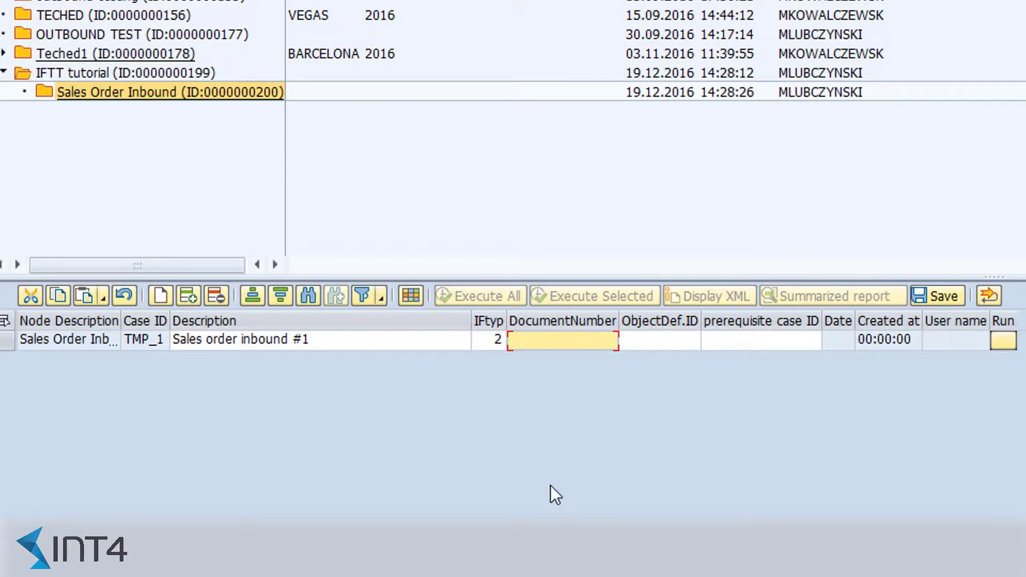
{"action": "left_click", "coordinate": [577, 335]}
{"action": "key", "text": "ctrl+v"}
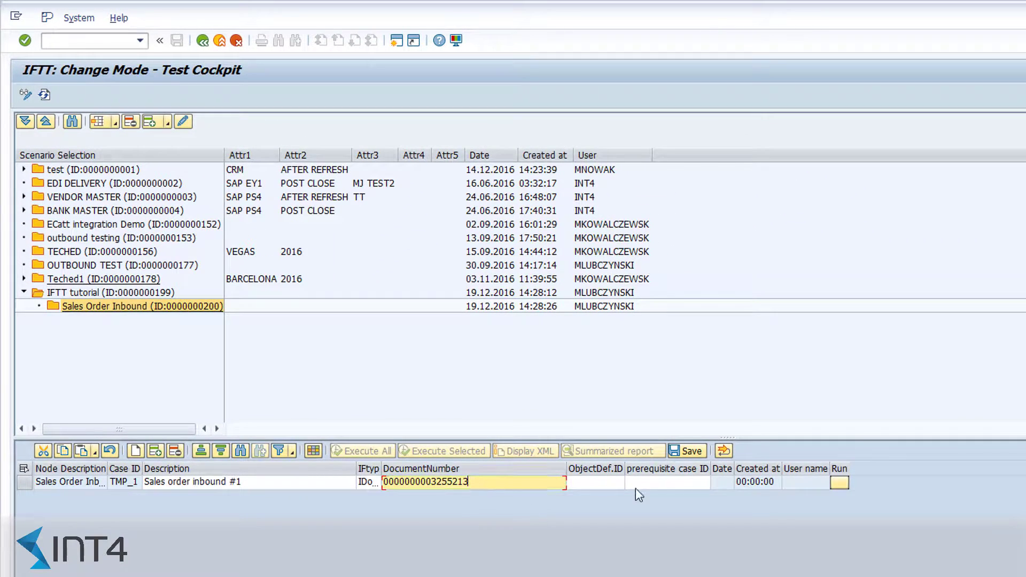
{"action": "left_click", "coordinate": [684, 452]}
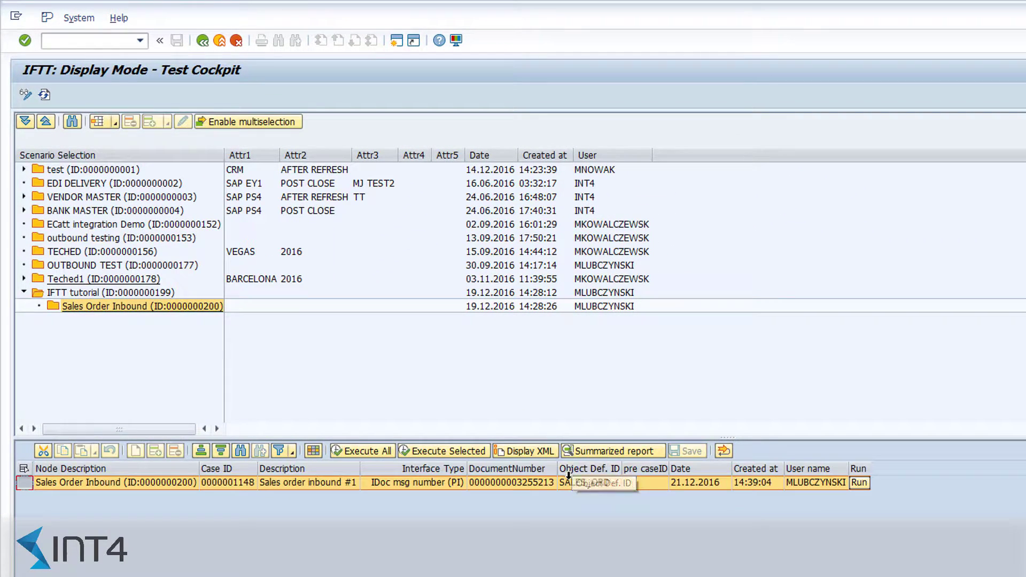
{"action": "left_click", "coordinate": [24, 94]}
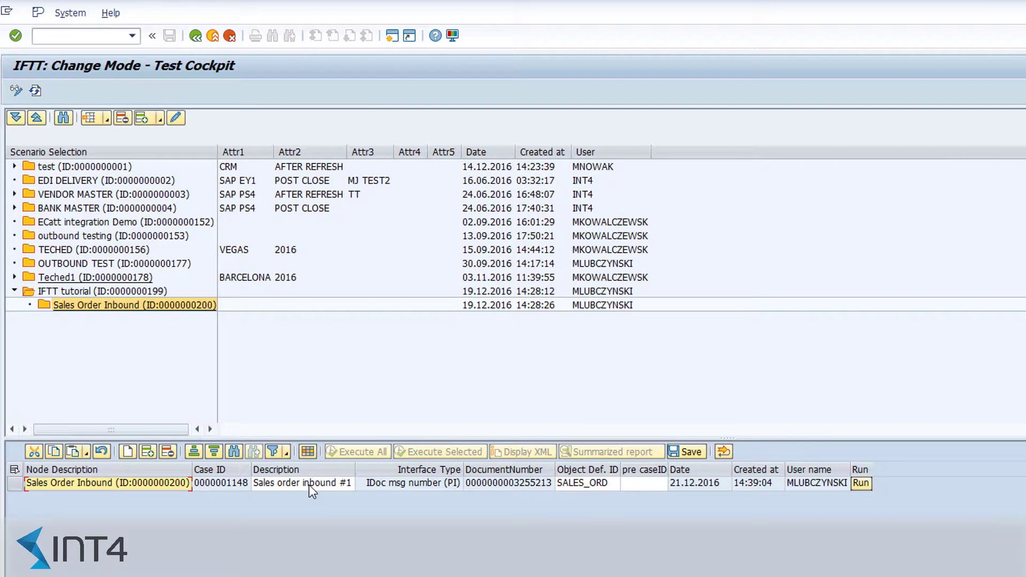
- In display mode, select Sales order inbound #1 and review its XML showing PO ID M1030
{"action": "left_click", "coordinate": [16, 90]}
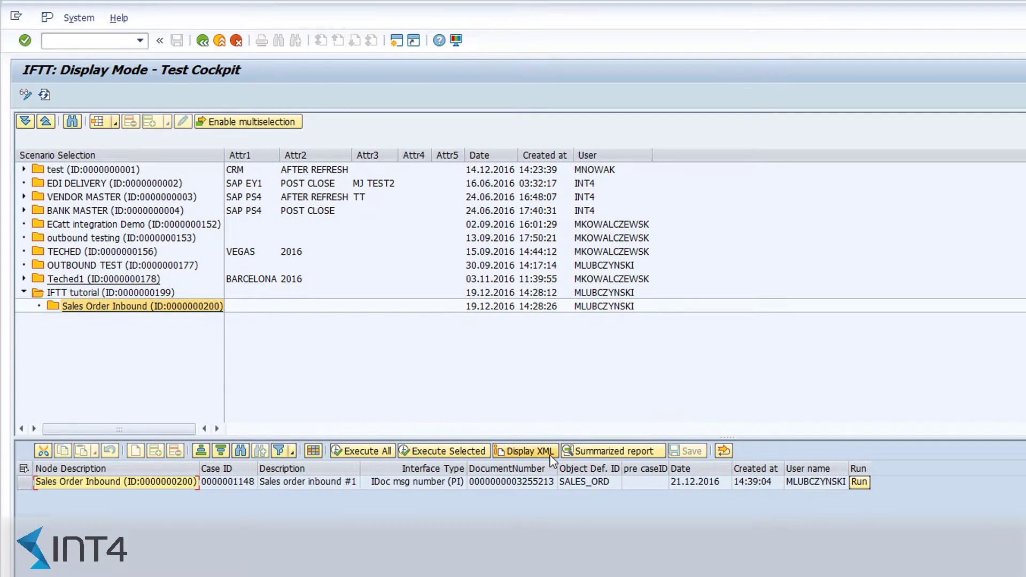
{"action": "left_click", "coordinate": [553, 461]}
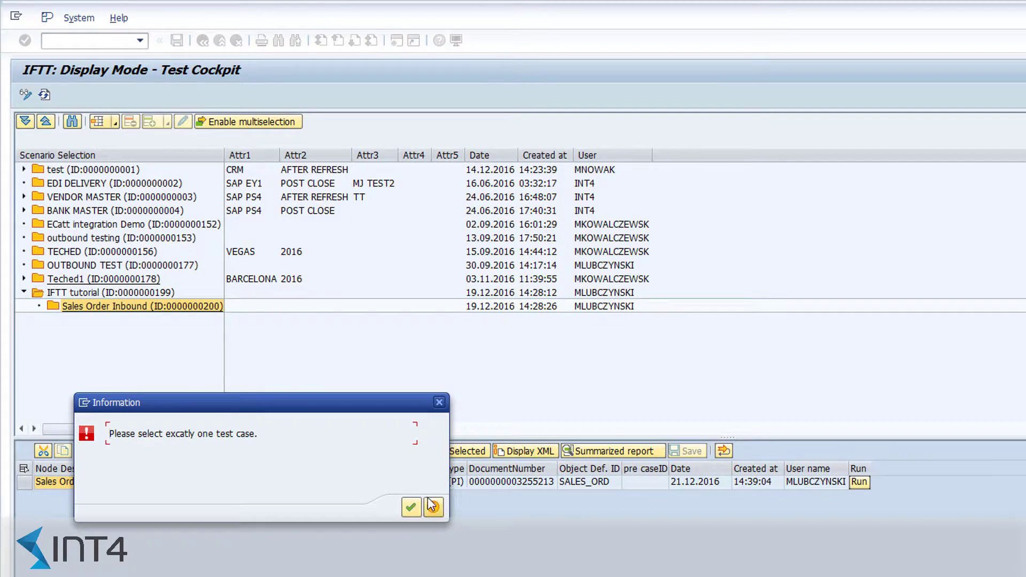
{"action": "left_click", "coordinate": [411, 508]}
{"action": "left_click", "coordinate": [24, 481]}
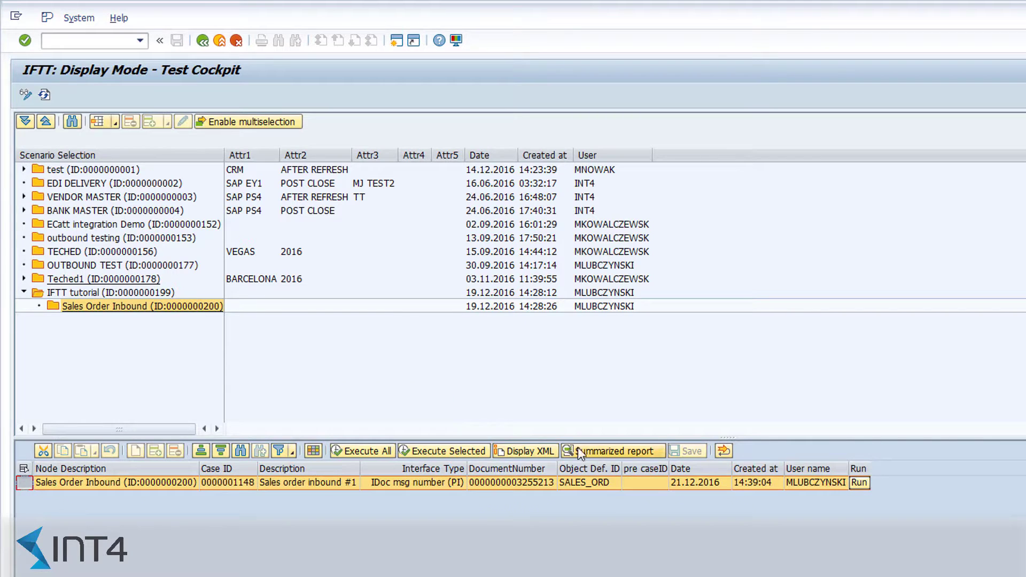
{"action": "left_click", "coordinate": [531, 452]}
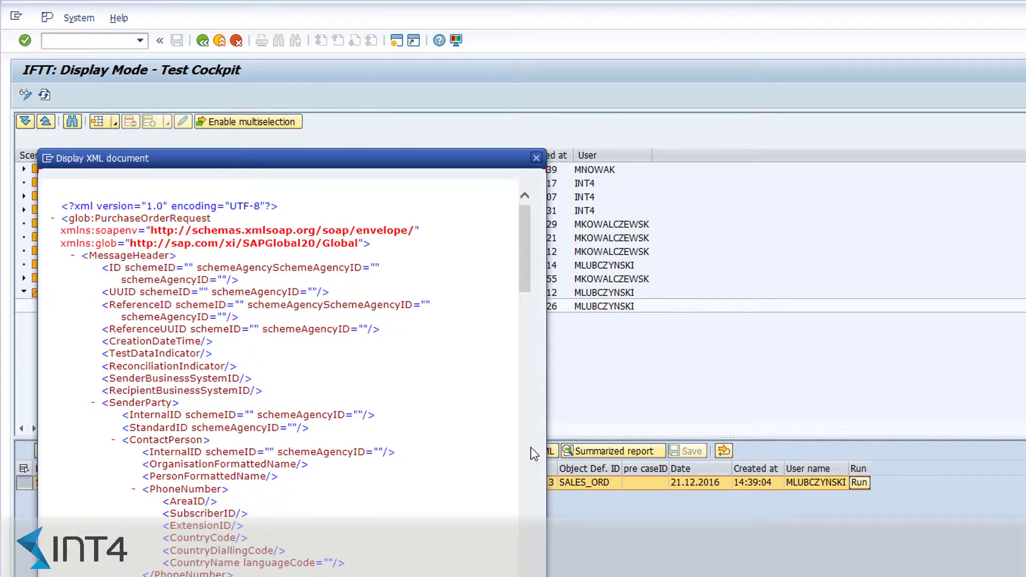
{"action": "mouse_move", "coordinate": [522, 227]}
{"action": "left_mouse_down"}
{"action": "mouse_move", "coordinate": [523, 271]}
{"action": "mouse_move", "coordinate": [527, 243]}
{"action": "left_mouse_up"}
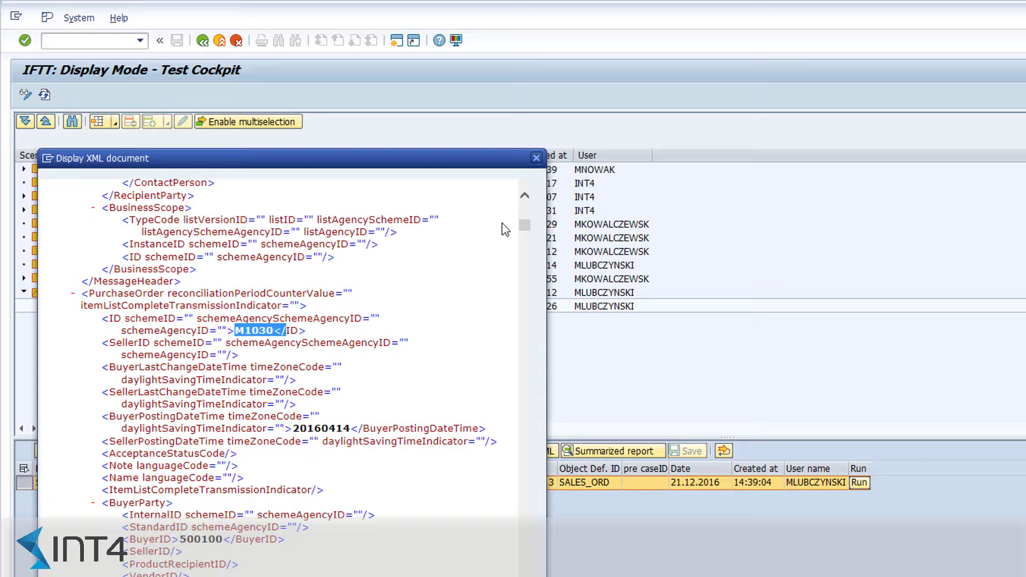
{"action": "left_click", "coordinate": [535, 158]}
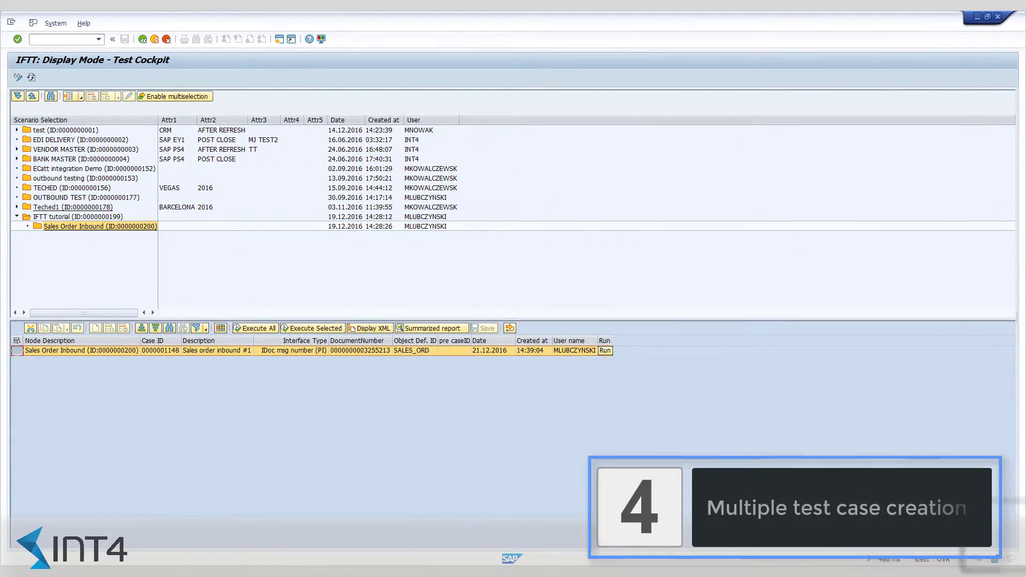
- Copy the eleven test cases in A1:C11 of multiple_test_cases.xlsx in Excel
{"action": "mouse_move", "coordinate": [326, 575]}
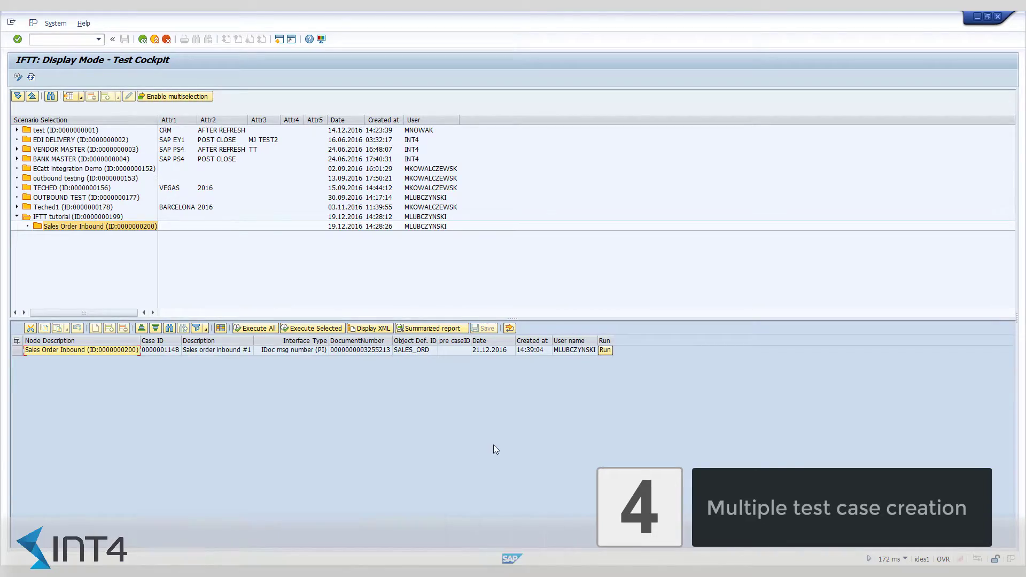
{"action": "key", "text": "alt+Tab"}
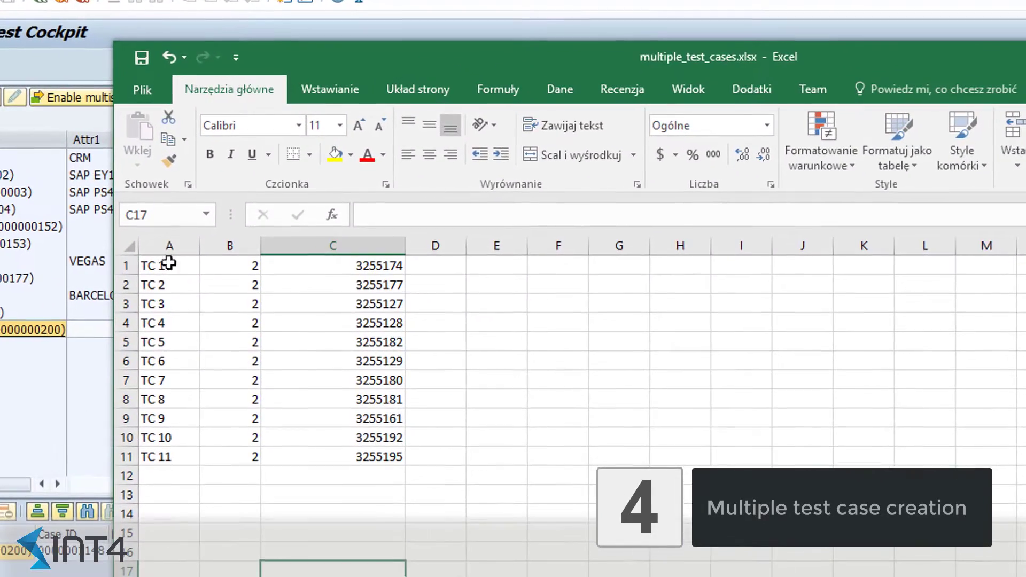
{"action": "left_click_drag", "start_coordinate": [182, 224], "coordinate": [342, 368]}
{"action": "key", "text": "ctrl+c"}
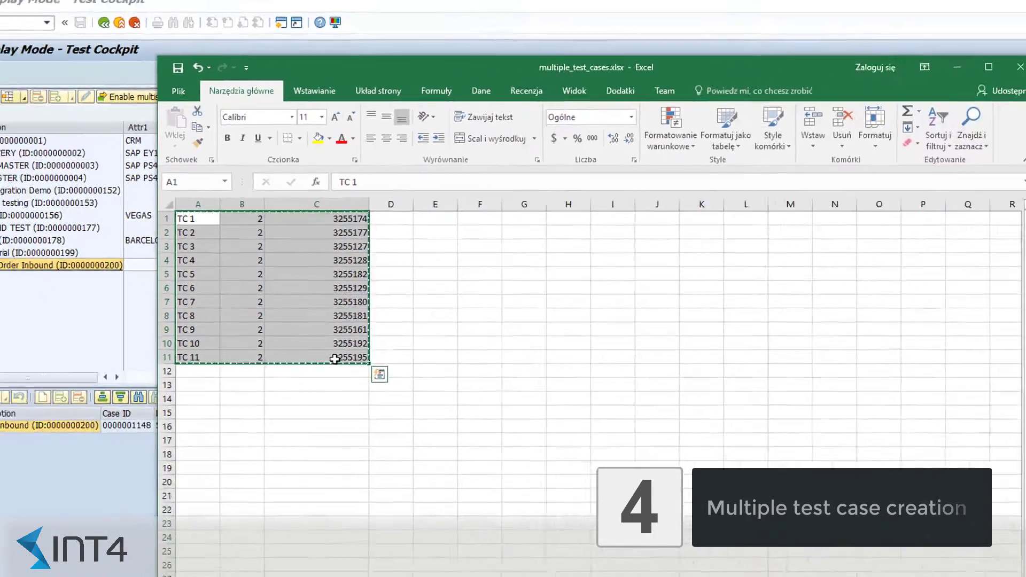
- In the Test Cockpit, enter change mode and delete the Sales order inbound #1 row
{"action": "left_click", "coordinate": [62, 460]}
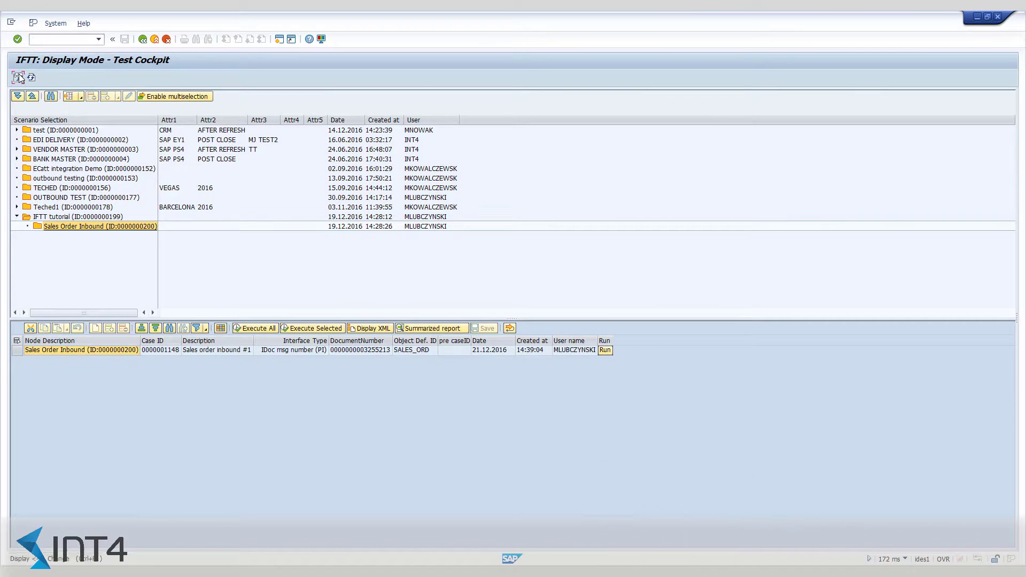
{"action": "left_click", "coordinate": [19, 78]}
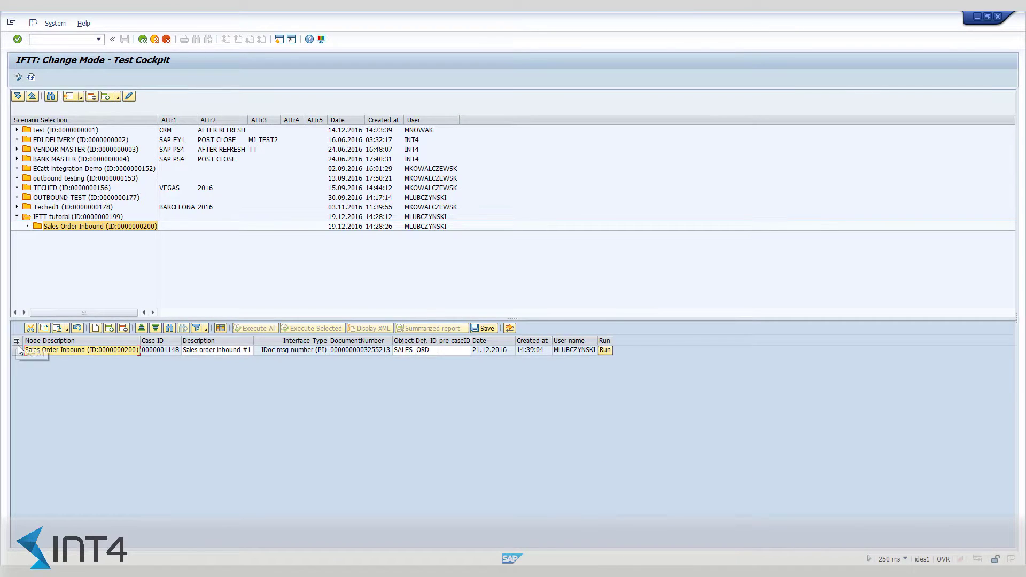
{"action": "left_click", "coordinate": [197, 350]}
{"action": "left_click", "coordinate": [124, 330]}
- Insert a row, paste the copied TC 1 to TC 11 rows, and save them
{"action": "left_click", "coordinate": [111, 329]}
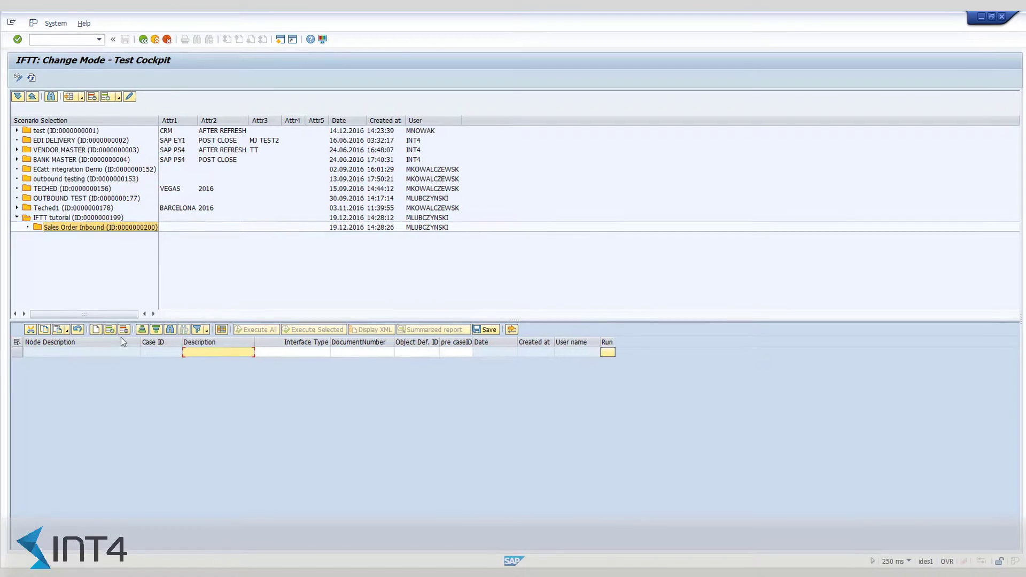
{"action": "key", "text": "ctrl+v"}
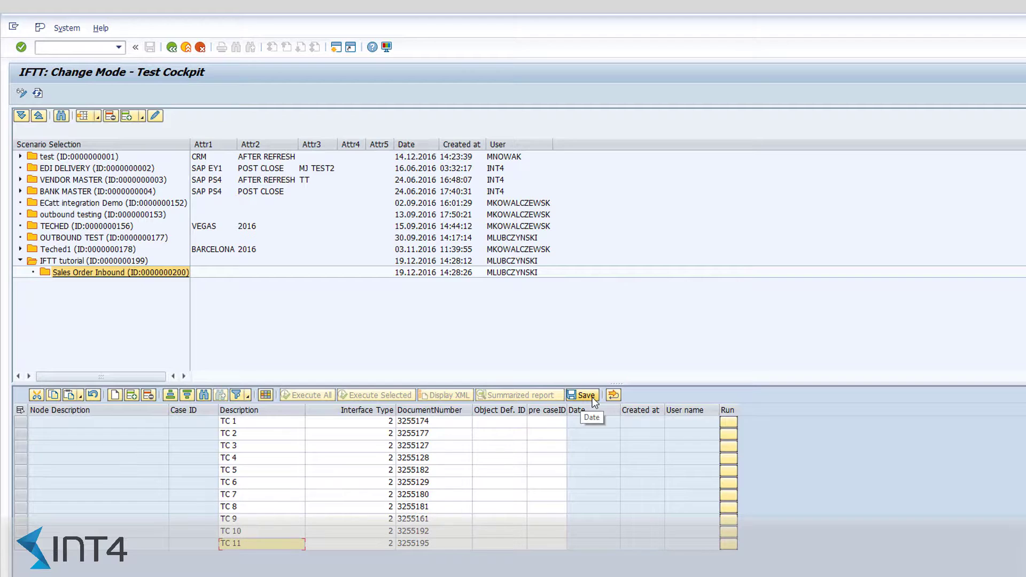
{"action": "left_click", "coordinate": [585, 396]}
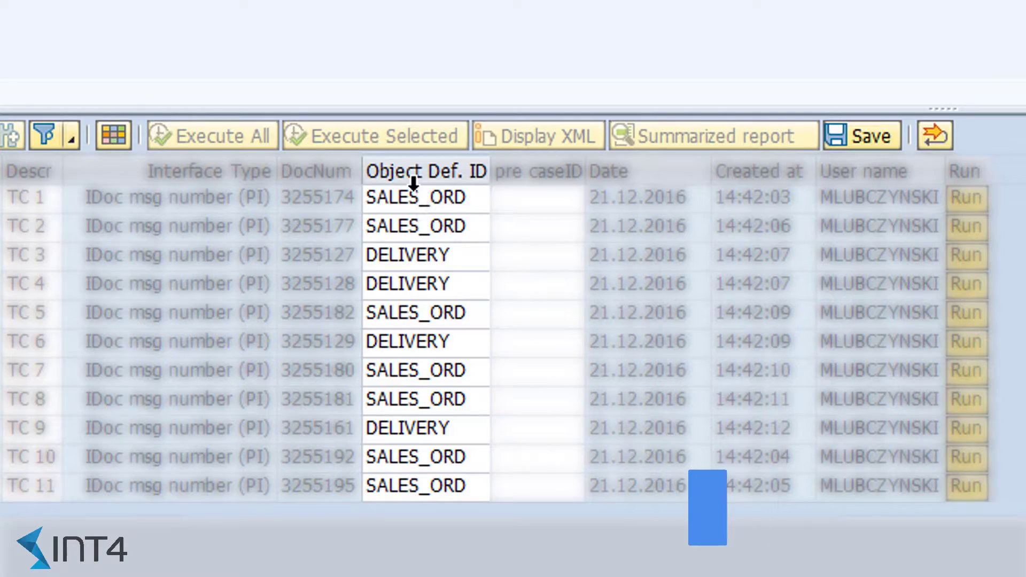
- Review the SALES_ORD/DELIVERY Object Def. IDs of the saved test cases, then switch to display mode
{"action": "left_click", "coordinate": [415, 172]}
{"action": "left_click", "coordinate": [415, 195]}
{"action": "left_click", "coordinate": [447, 225]}
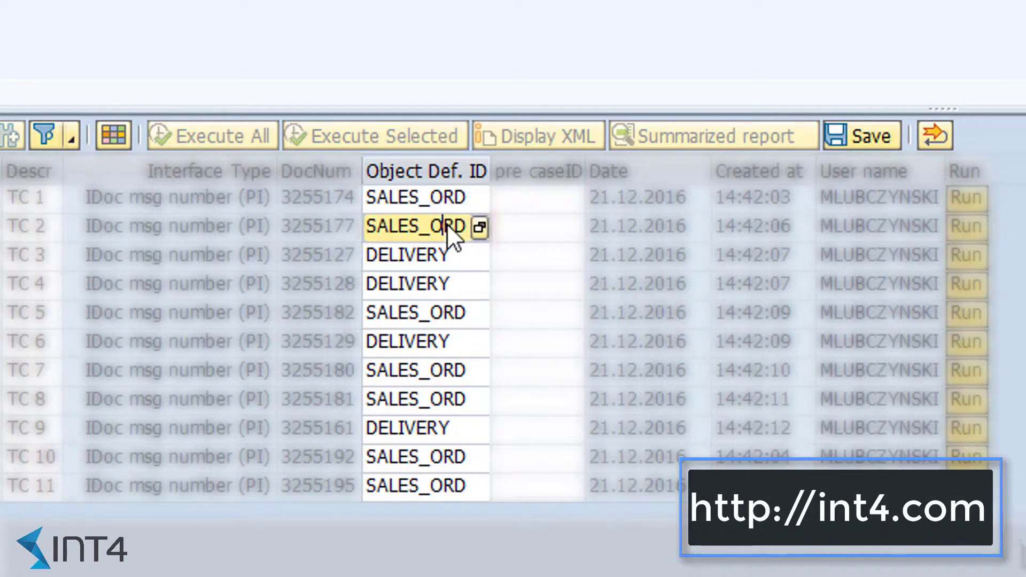
{"action": "left_click", "coordinate": [446, 256]}
{"action": "left_click", "coordinate": [444, 284]}
{"action": "left_click", "coordinate": [447, 313]}
{"action": "left_click", "coordinate": [442, 342]}
{"action": "left_click", "coordinate": [395, 386]}
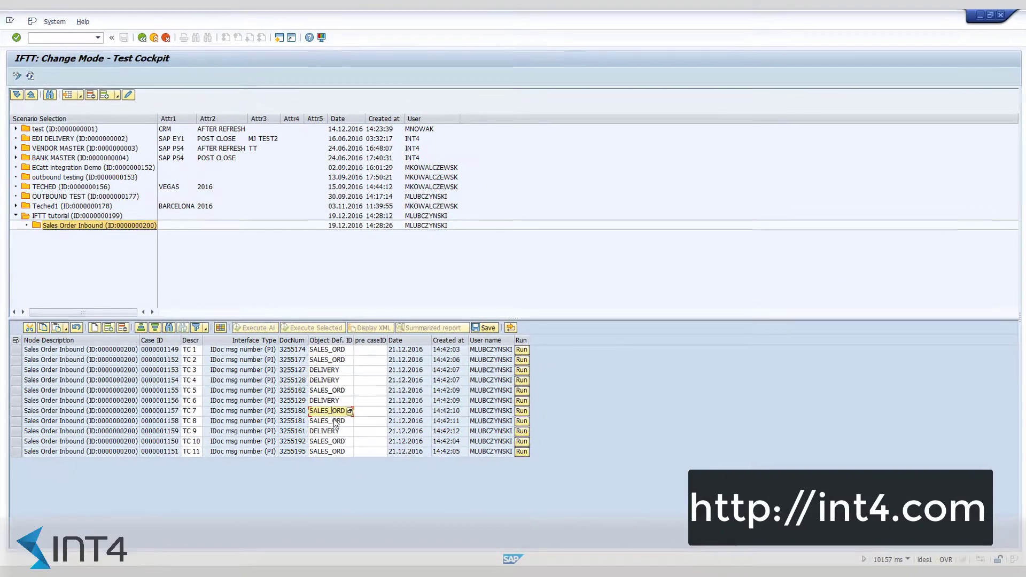
{"action": "left_click", "coordinate": [387, 412]}
{"action": "left_click", "coordinate": [333, 453]}
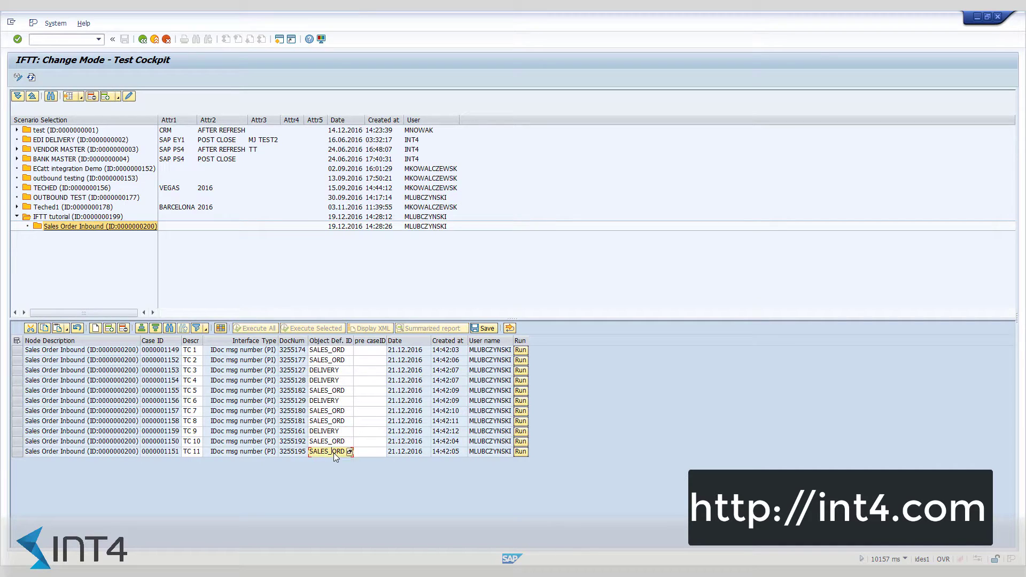
{"action": "left_click", "coordinate": [31, 78]}
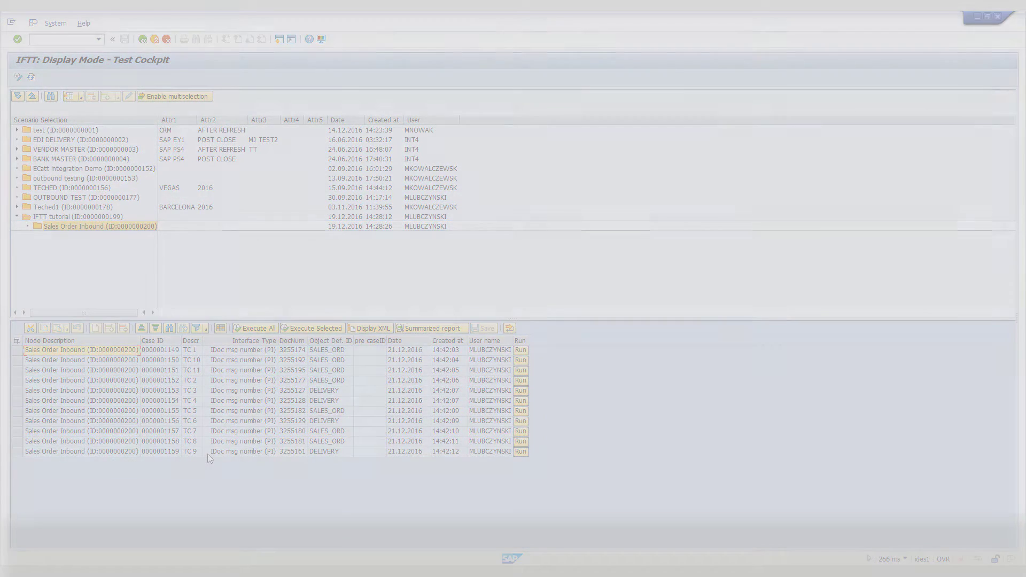